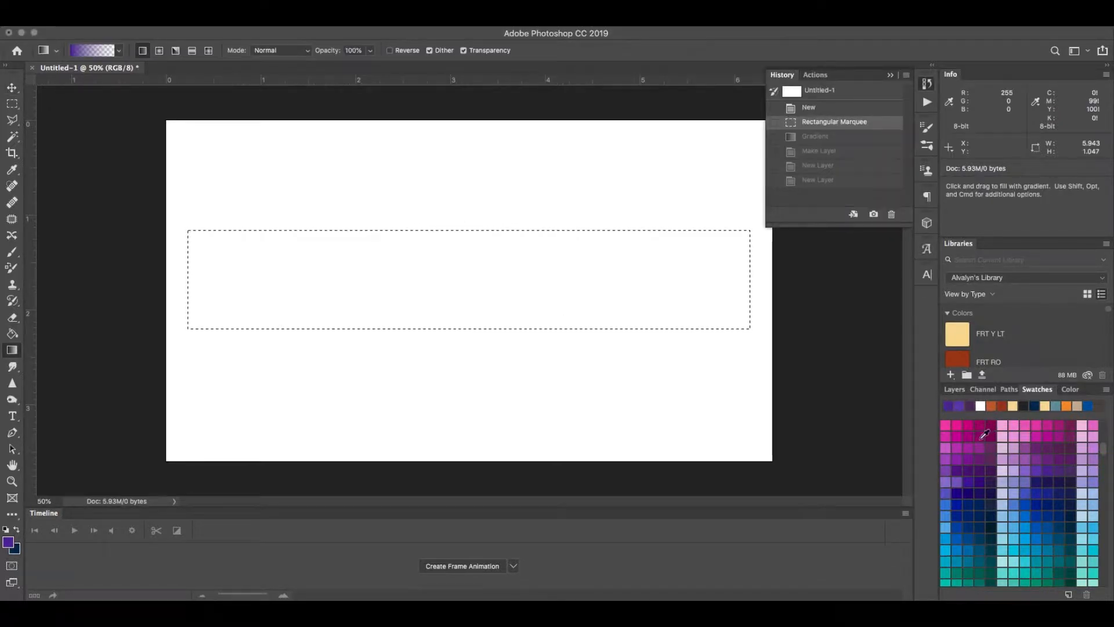
Step: Add a new empty layer above the Background and check its transparency by temporarily hiding the Background
click(955, 390)
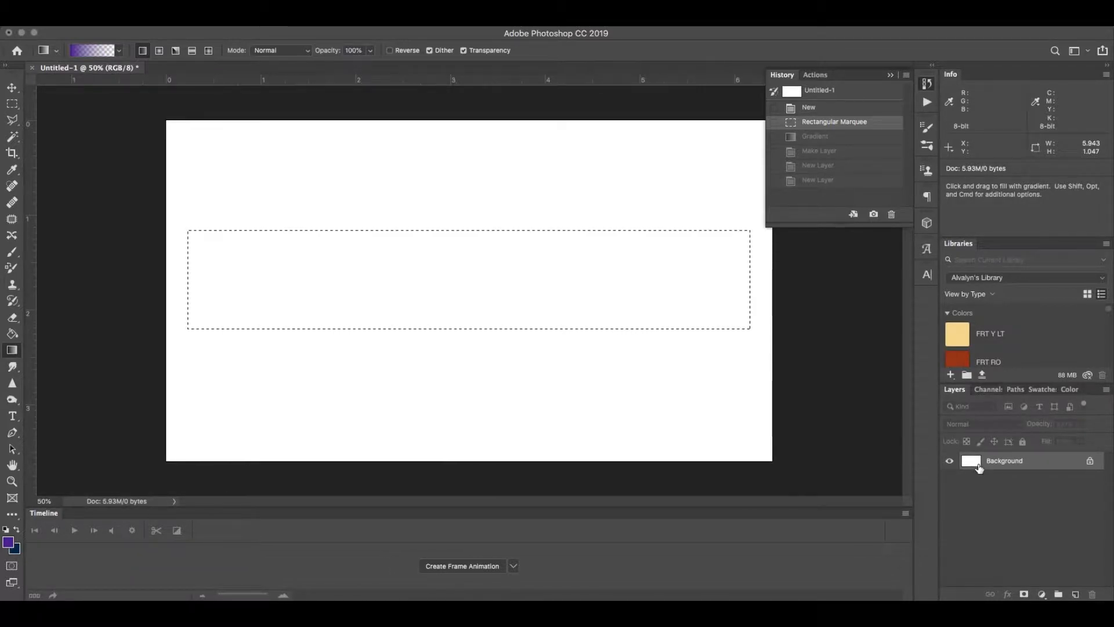
click(1077, 594)
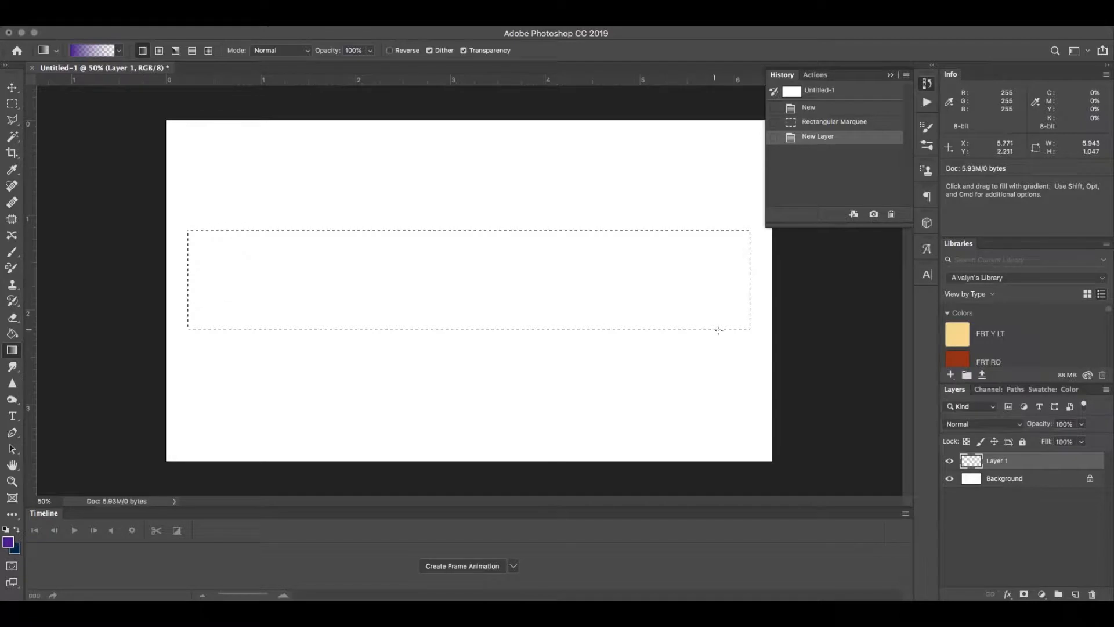
click(892, 76)
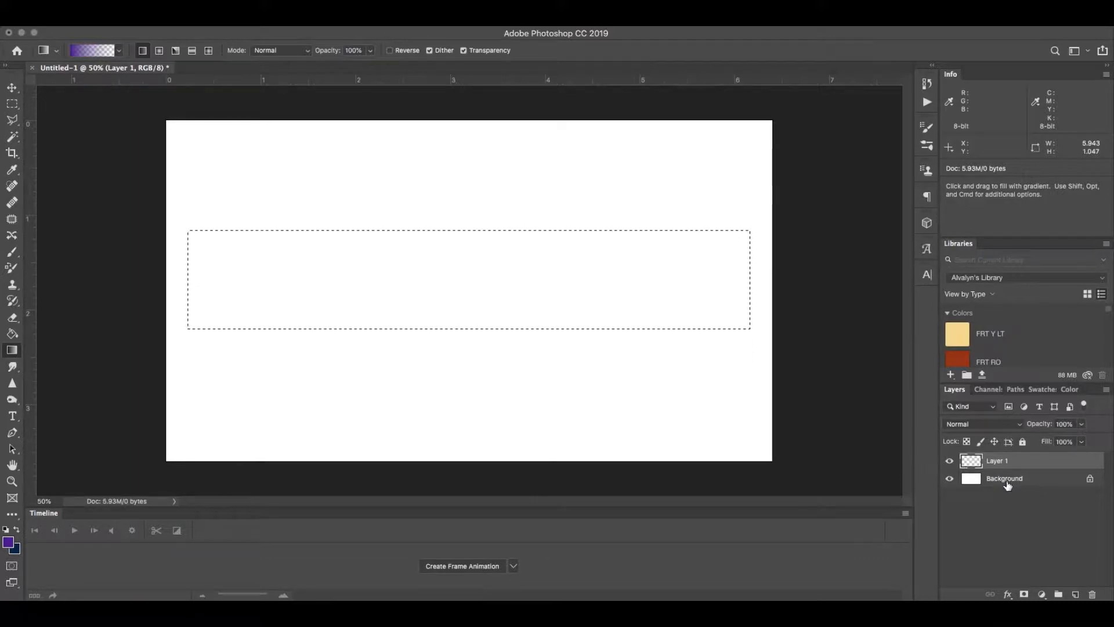
click(949, 480)
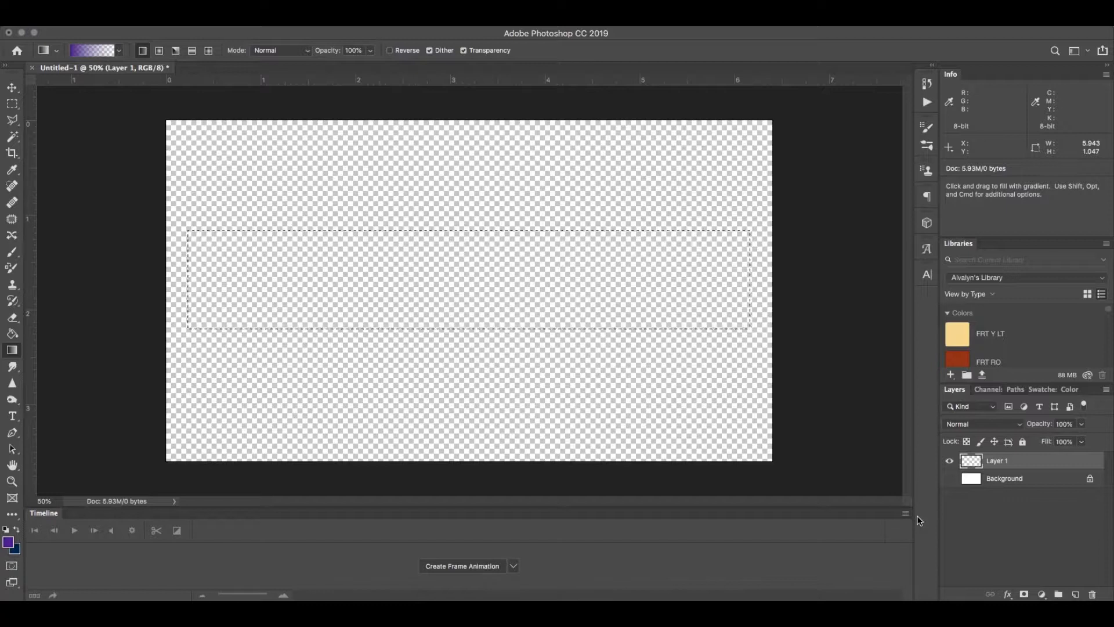
click(949, 479)
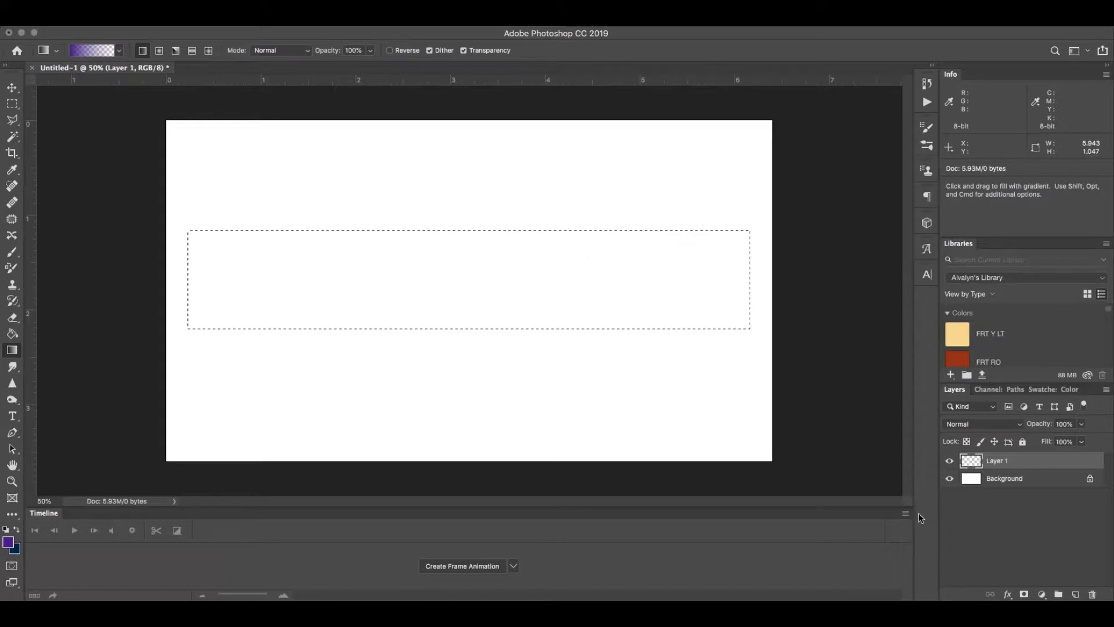
Step: Review the purple foreground colour's values and the available gradient presets, keeping both as they are
click(1046, 390)
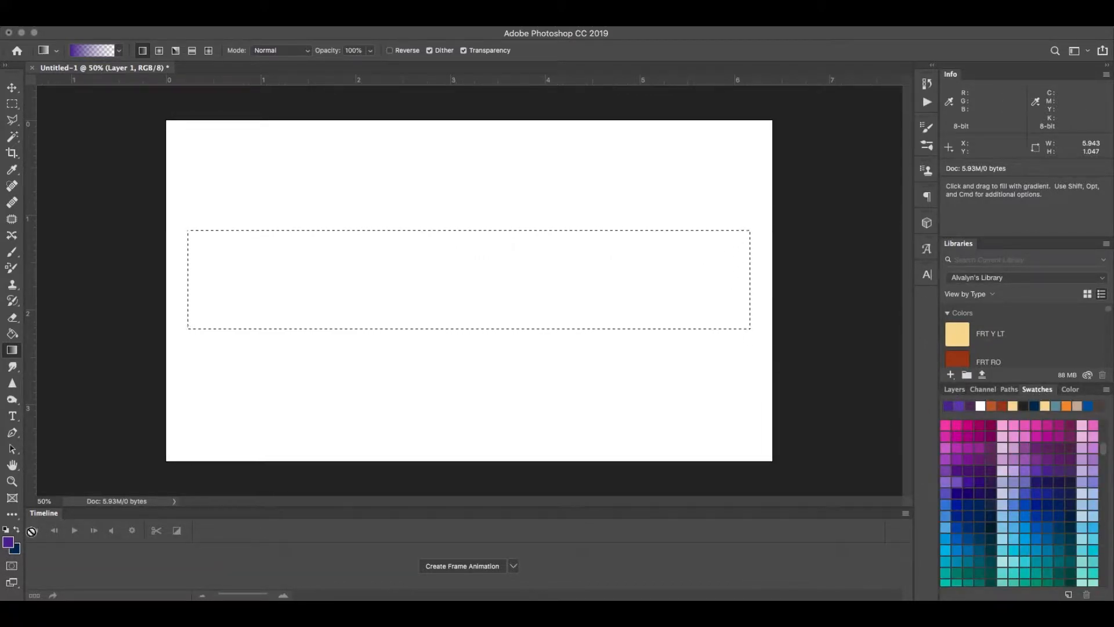
click(9, 542)
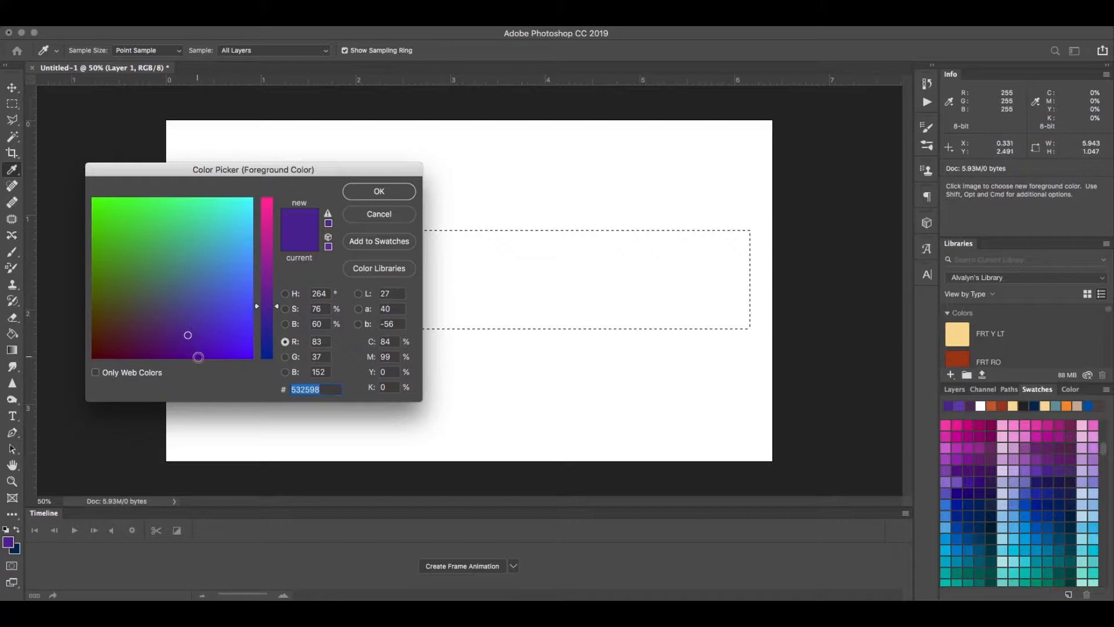
click(372, 191)
key(g)
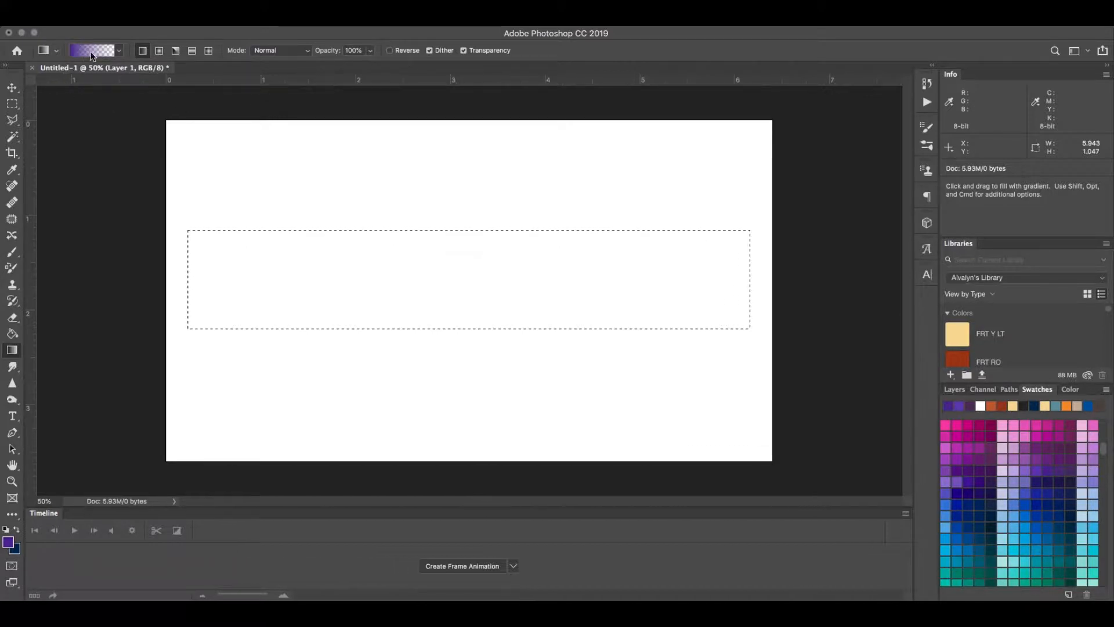
click(118, 53)
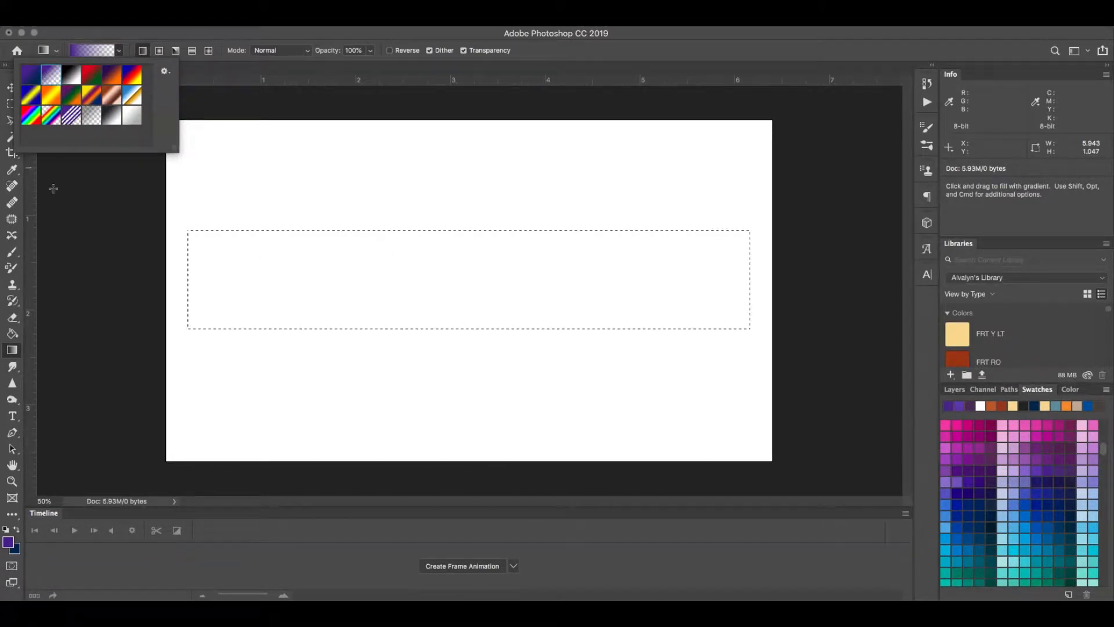
click(80, 194)
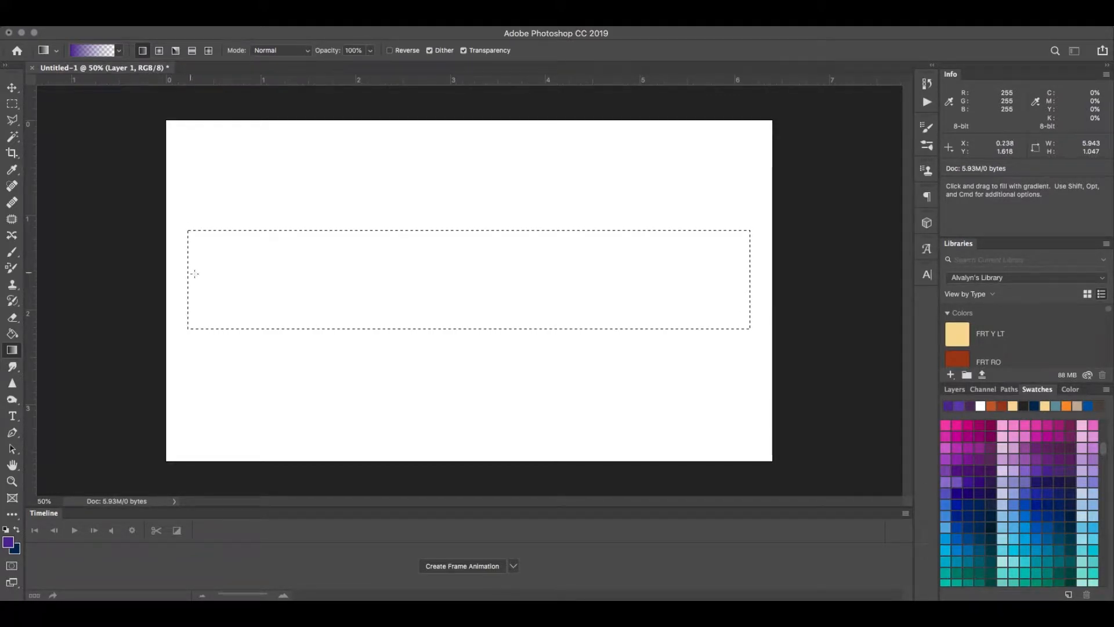
Step: Draw a straight horizontal purple-to-transparent gradient across the selection from its left edge on Layer 1, checking it with the Background temporarily hidden
click(953, 390)
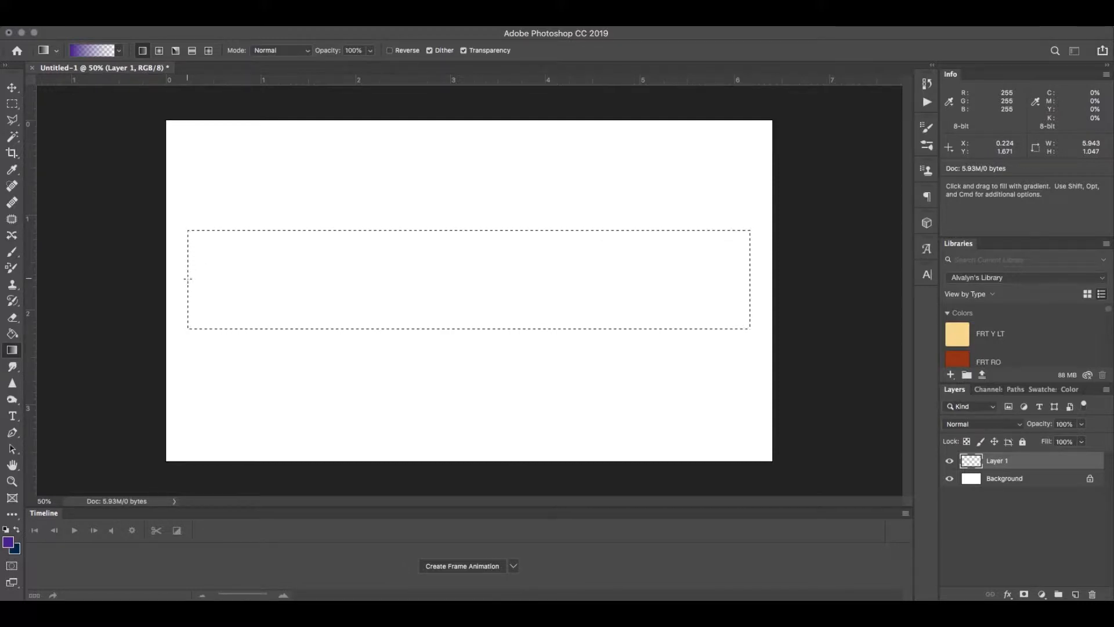
key(shift)
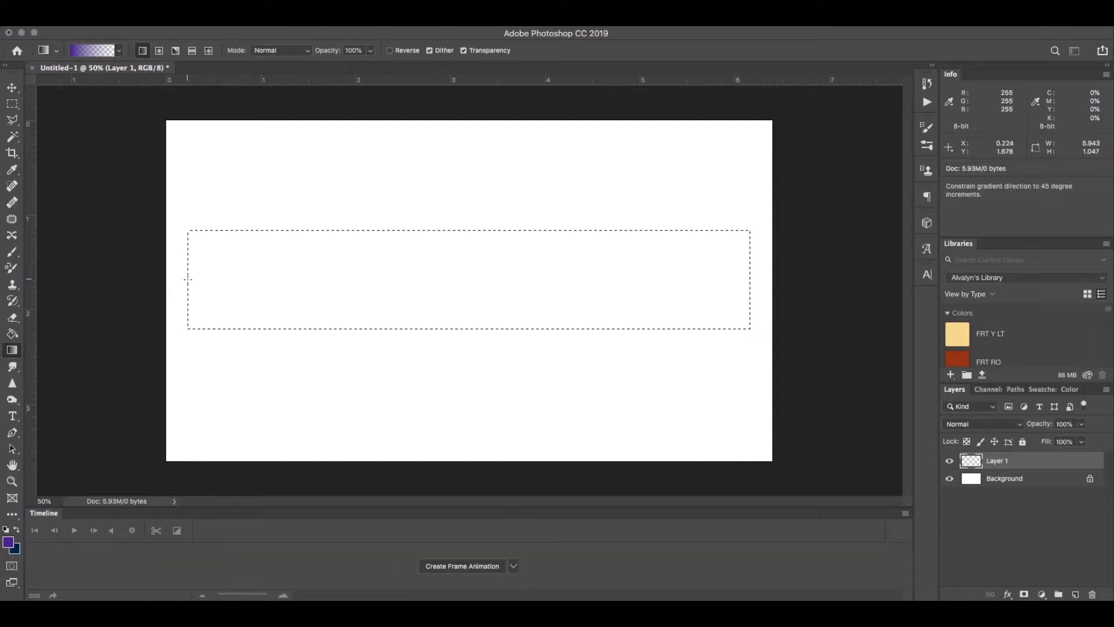
click(188, 279)
drag(191, 278, 211, 274)
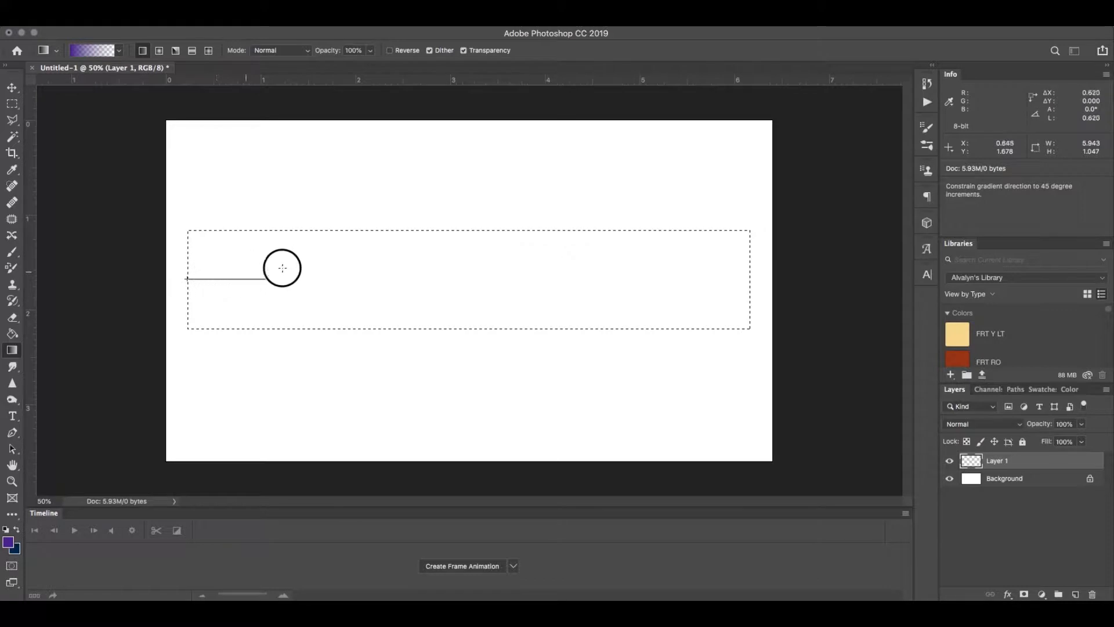
drag(283, 267, 750, 283)
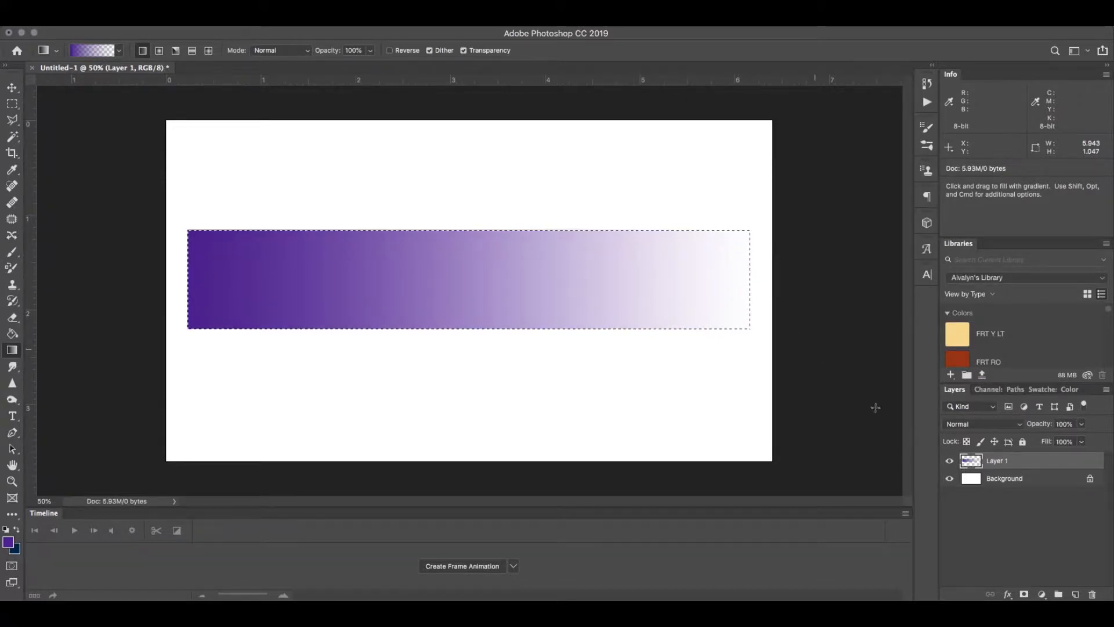
click(949, 479)
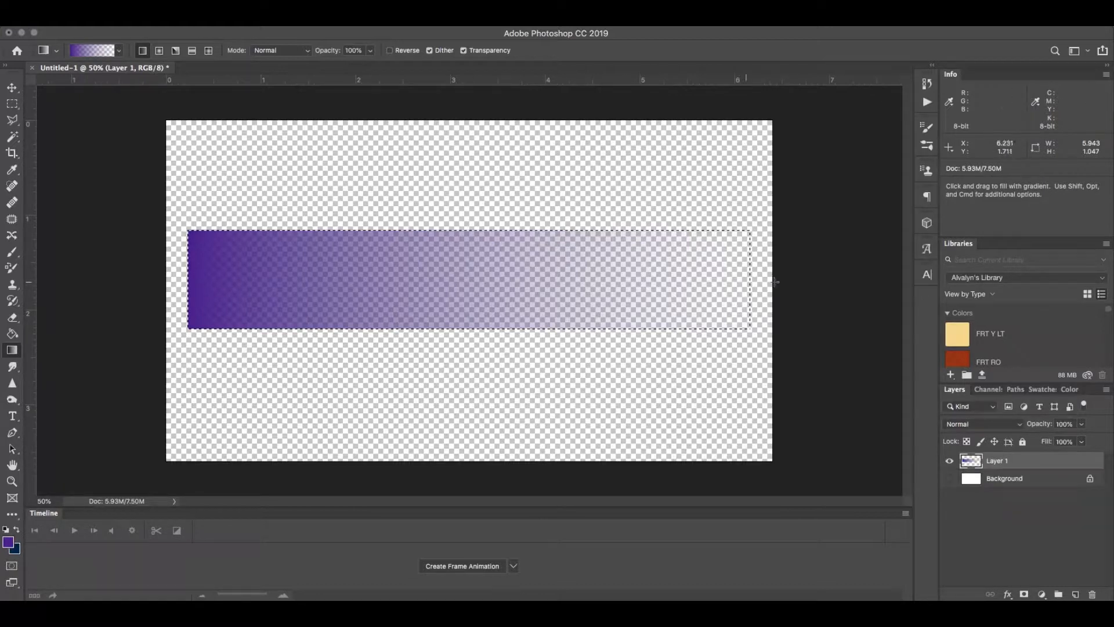
click(949, 478)
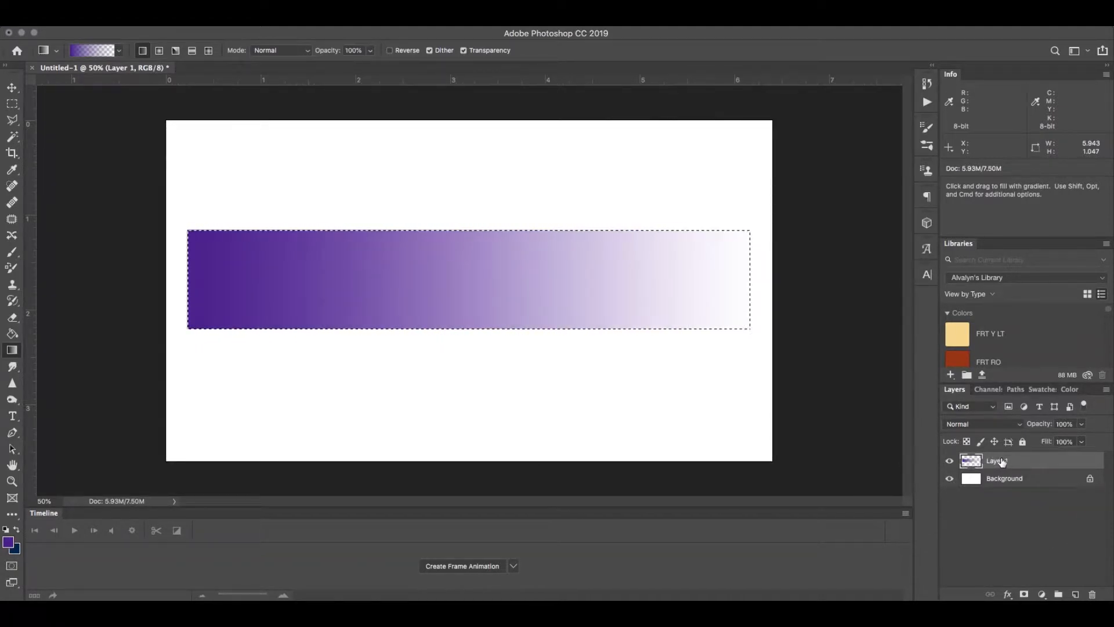
Step: Add another empty layer above the purple gradient and hide Layer 1
click(1075, 593)
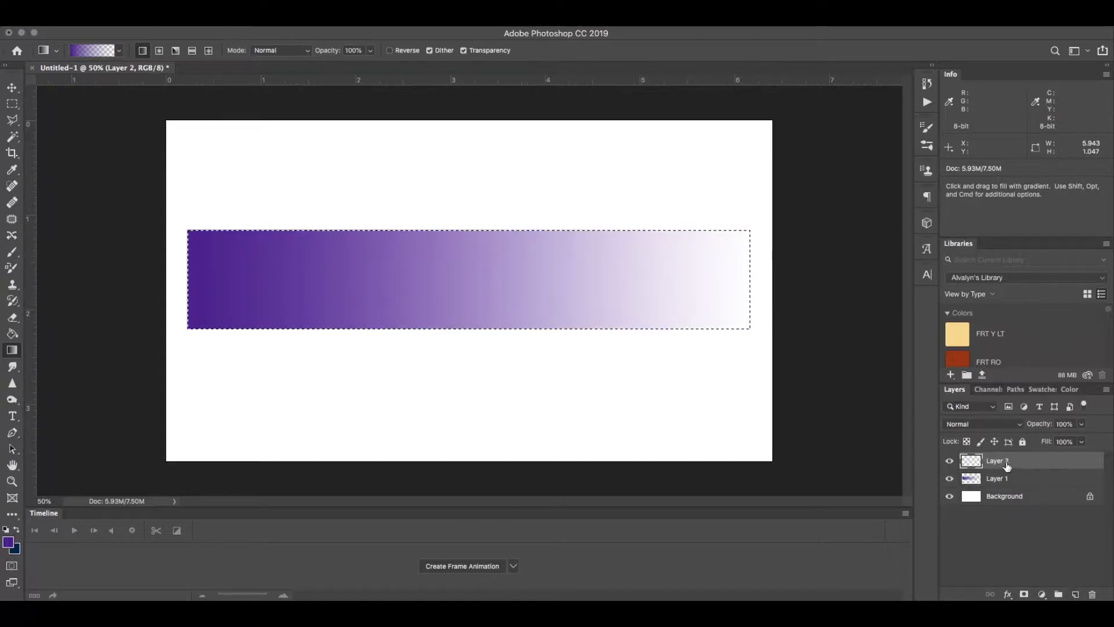
click(949, 479)
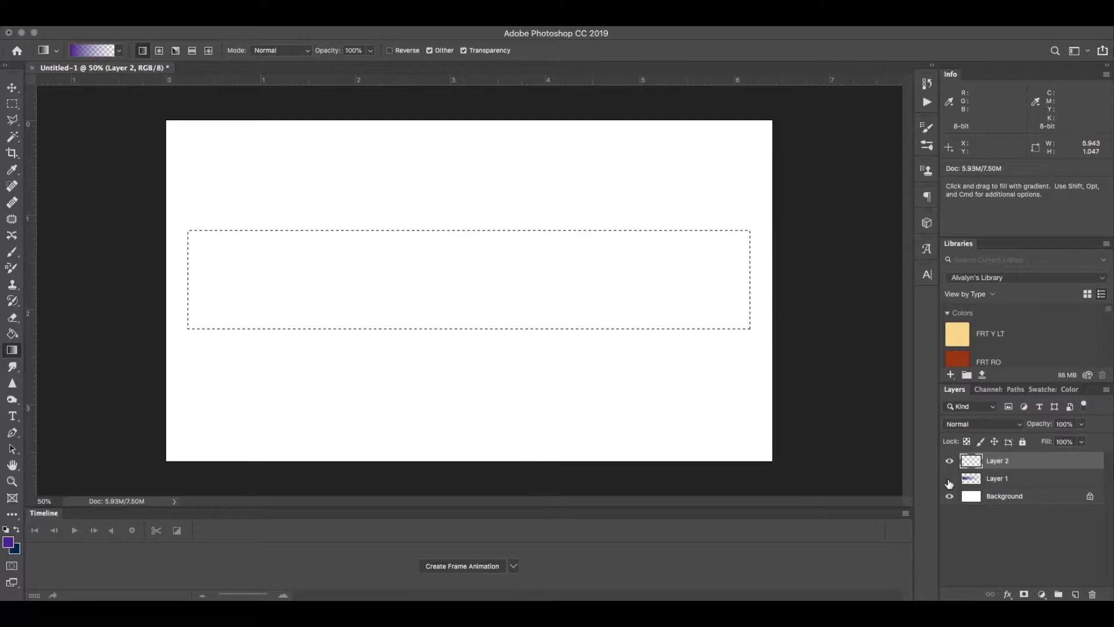
Step: Choose a yellow swatch as the foreground colour and set its cyan and magenta values to 0%
click(1042, 389)
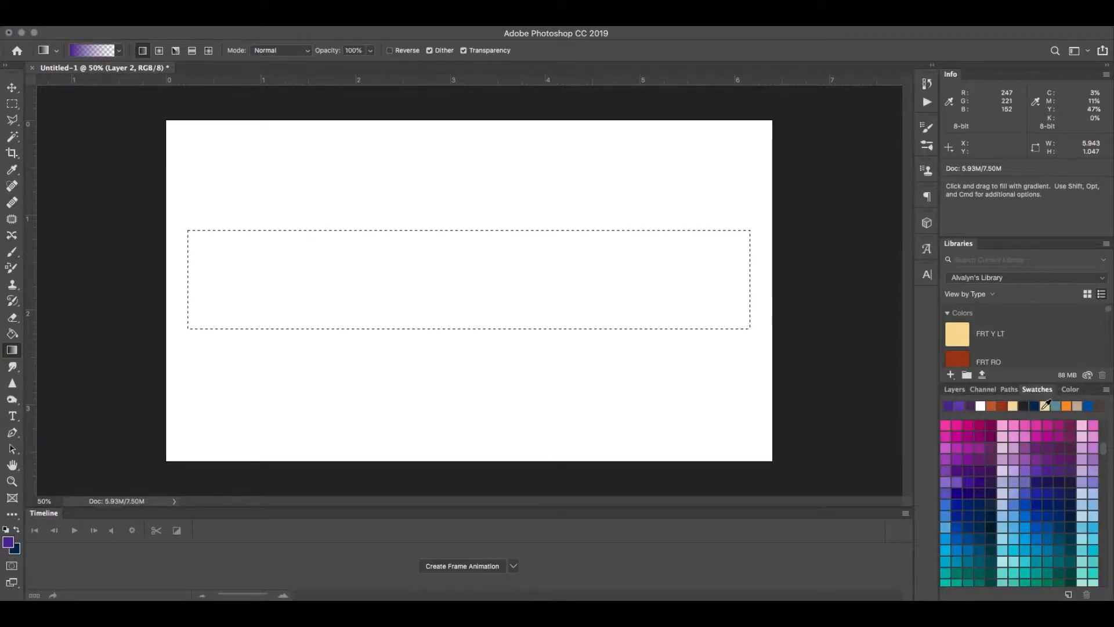
drag(1101, 449, 1107, 508)
click(968, 445)
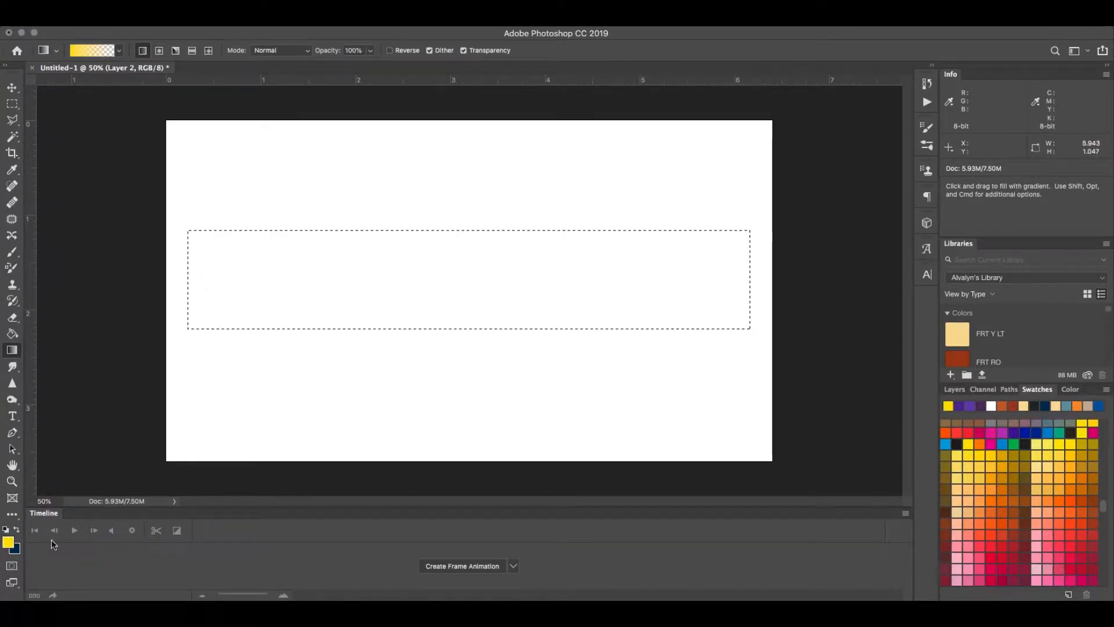
click(9, 540)
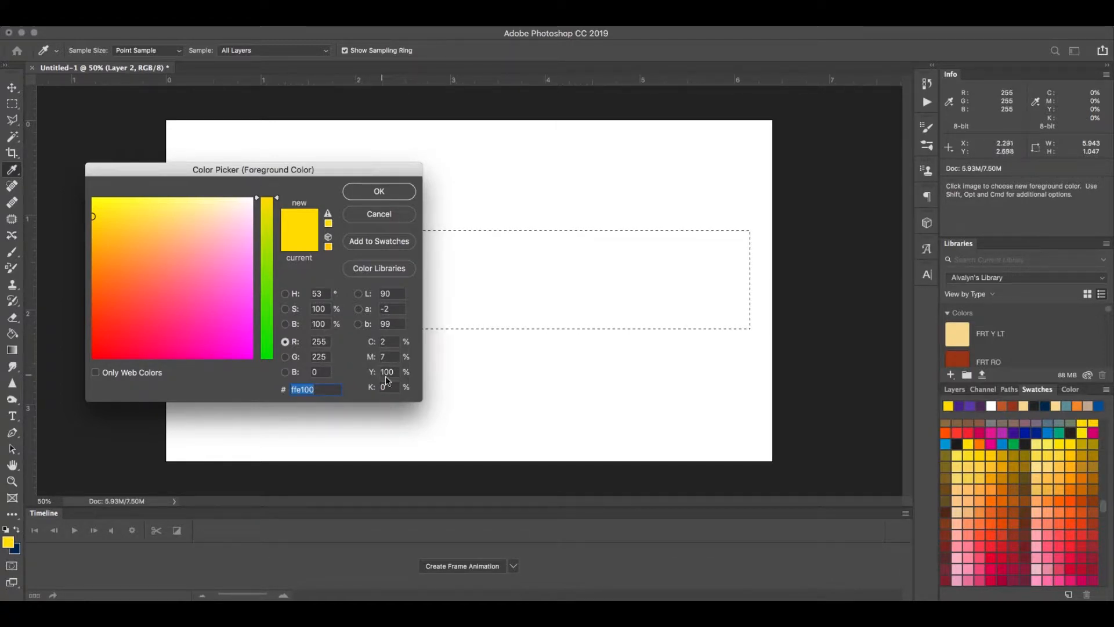
click(385, 344)
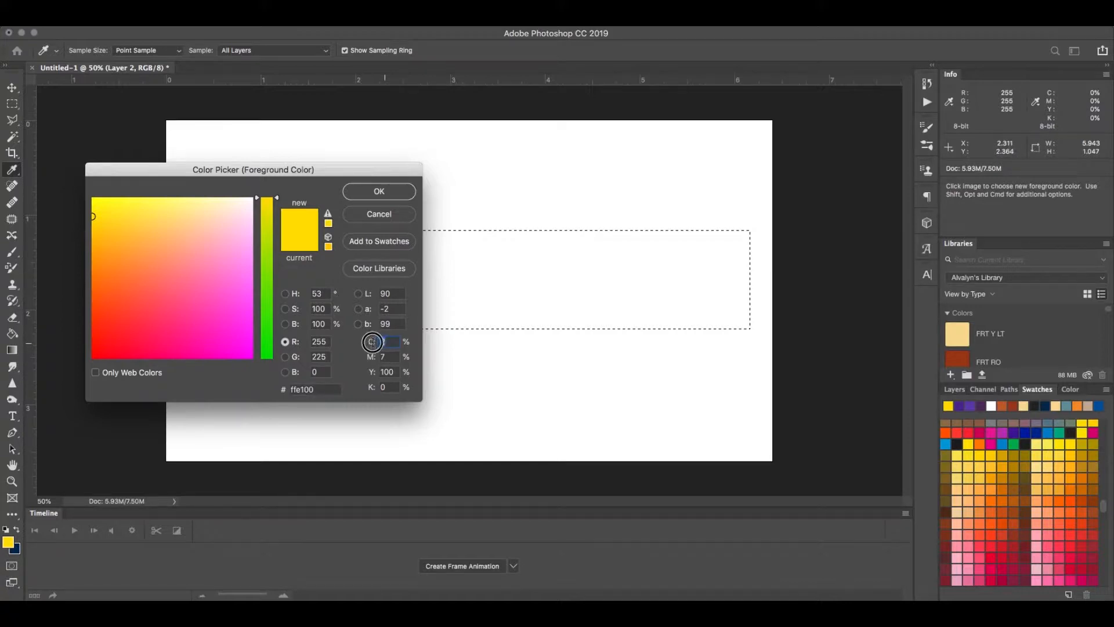
text(0)
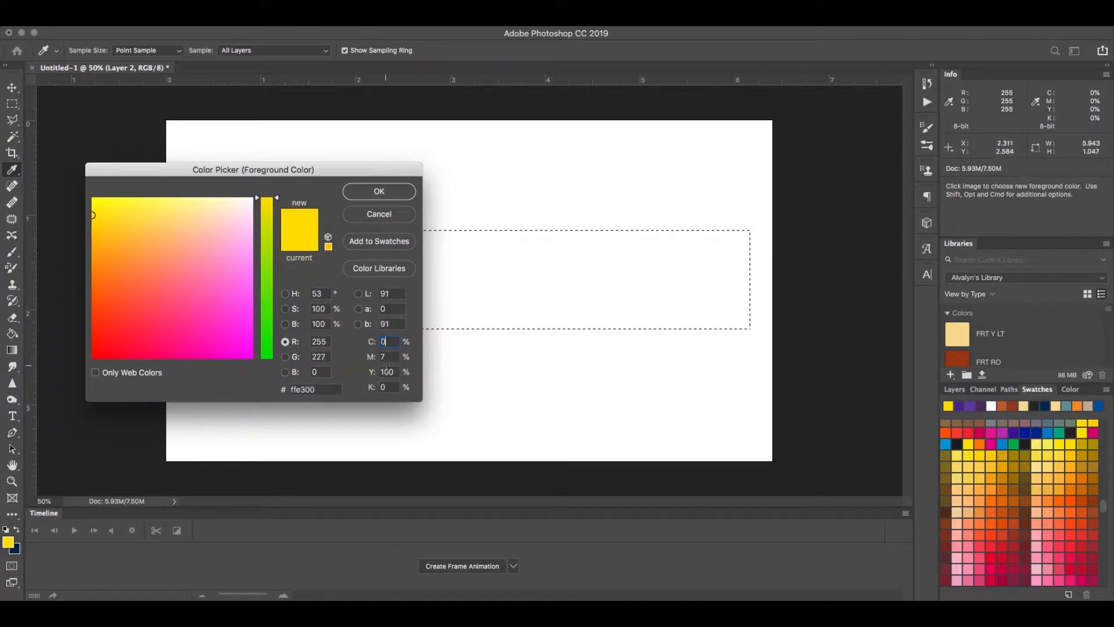
key(Tab)
text(0)
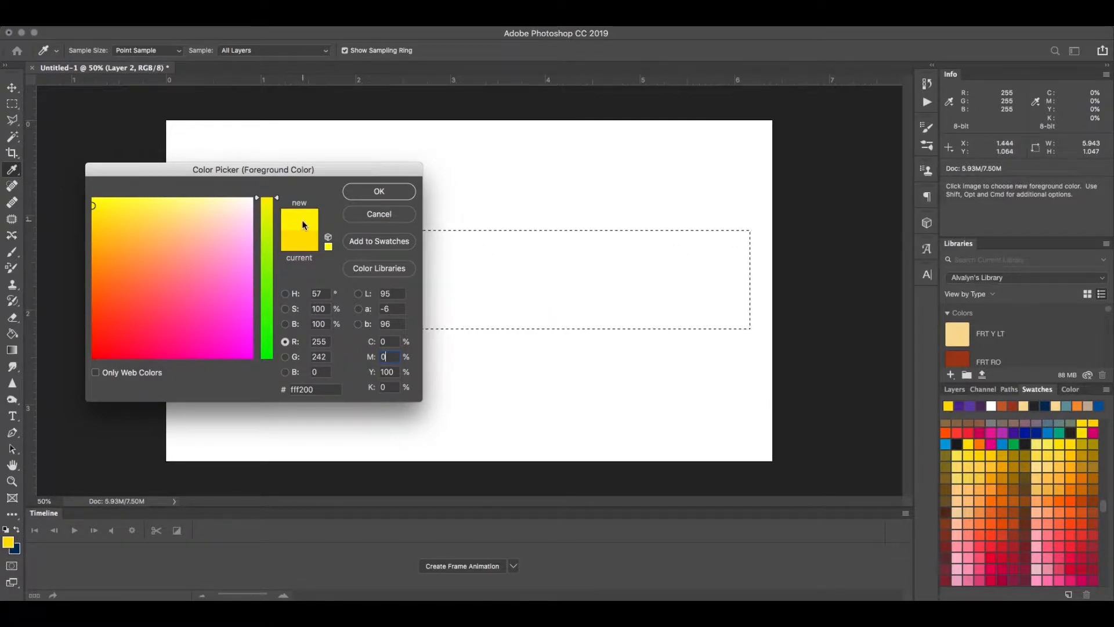
click(372, 191)
Step: Draw a horizontal yellow-to-transparent gradient from the selection's right edge to its left edge on Layer 2, and show Layer 1 again
key(g)
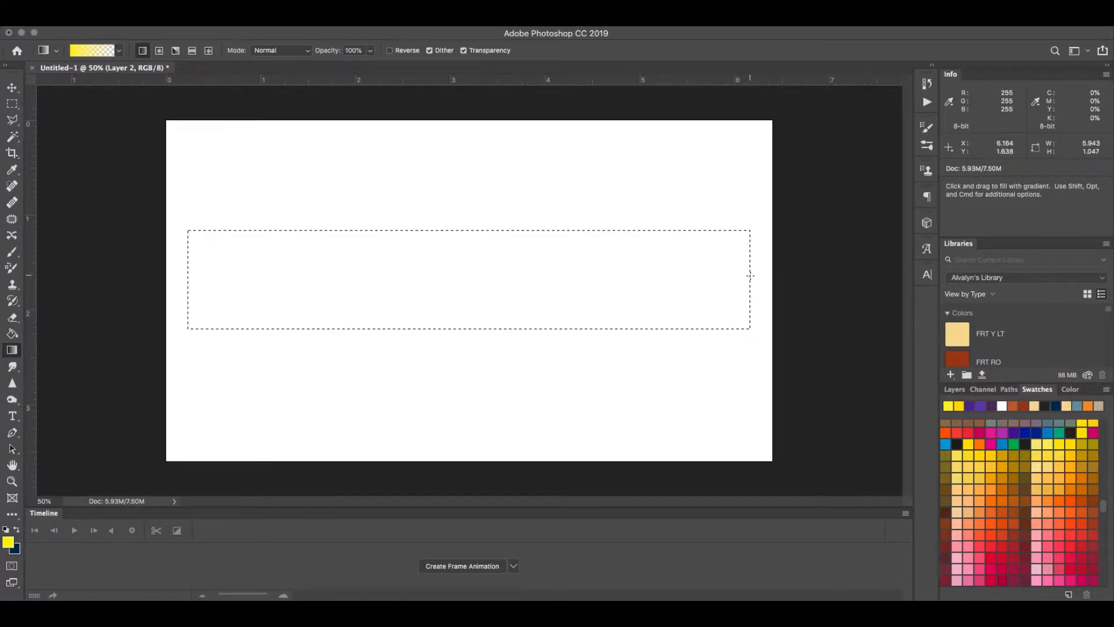
drag(751, 277, 595, 283)
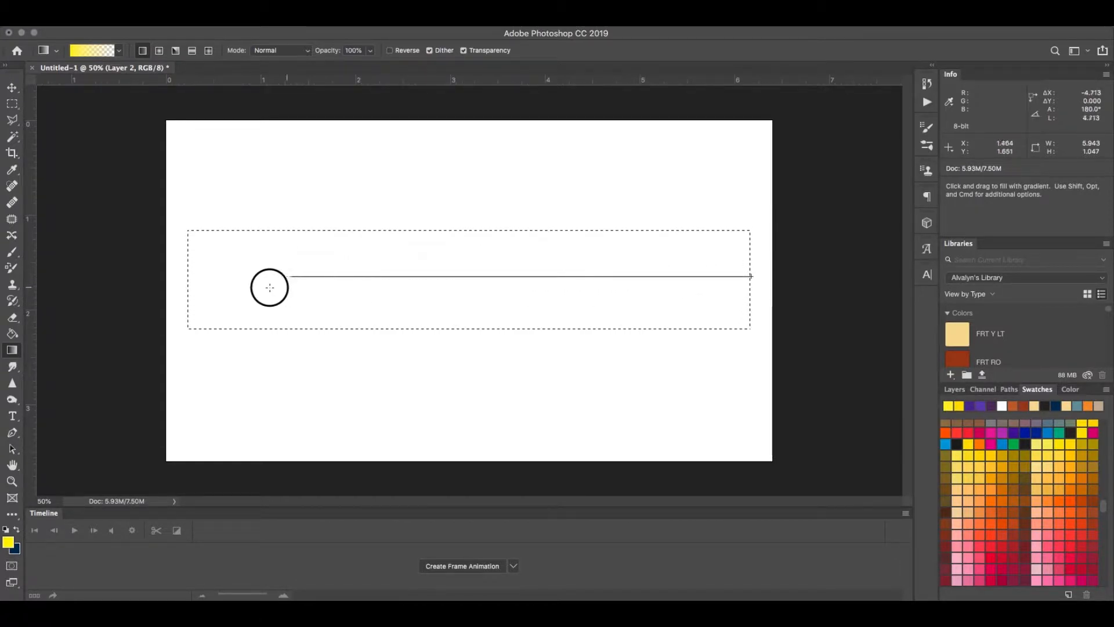
drag(270, 287, 187, 282)
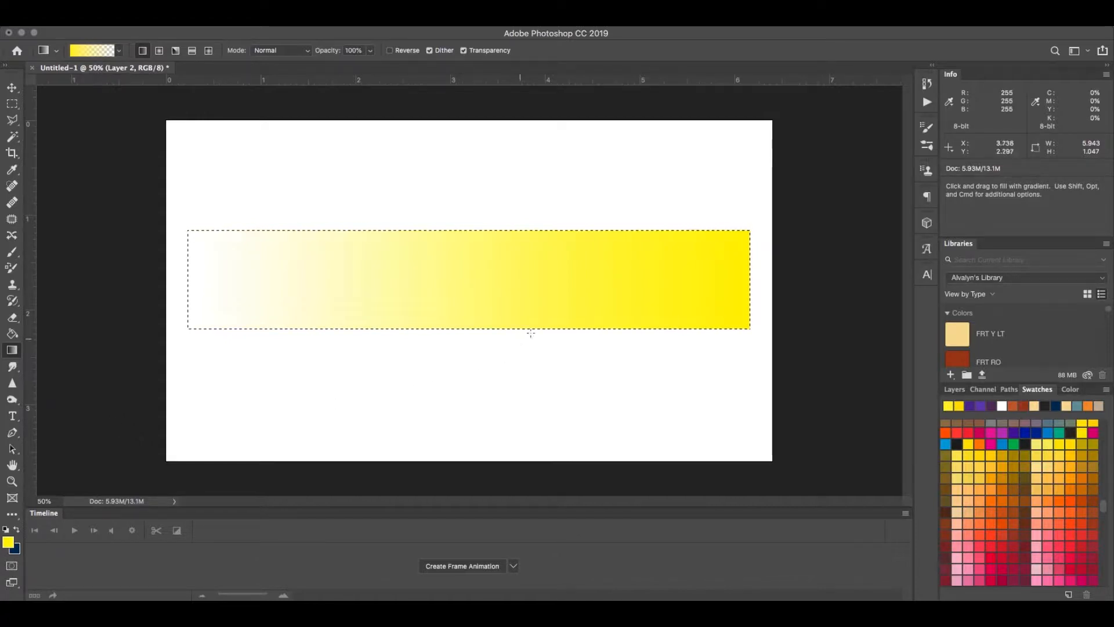
click(954, 389)
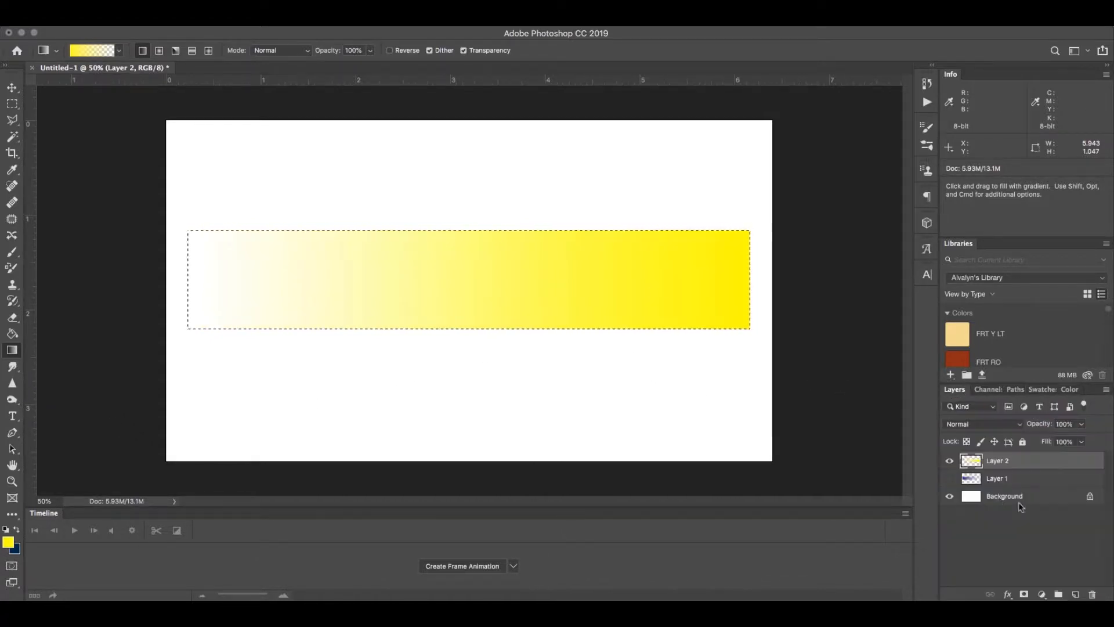
click(950, 478)
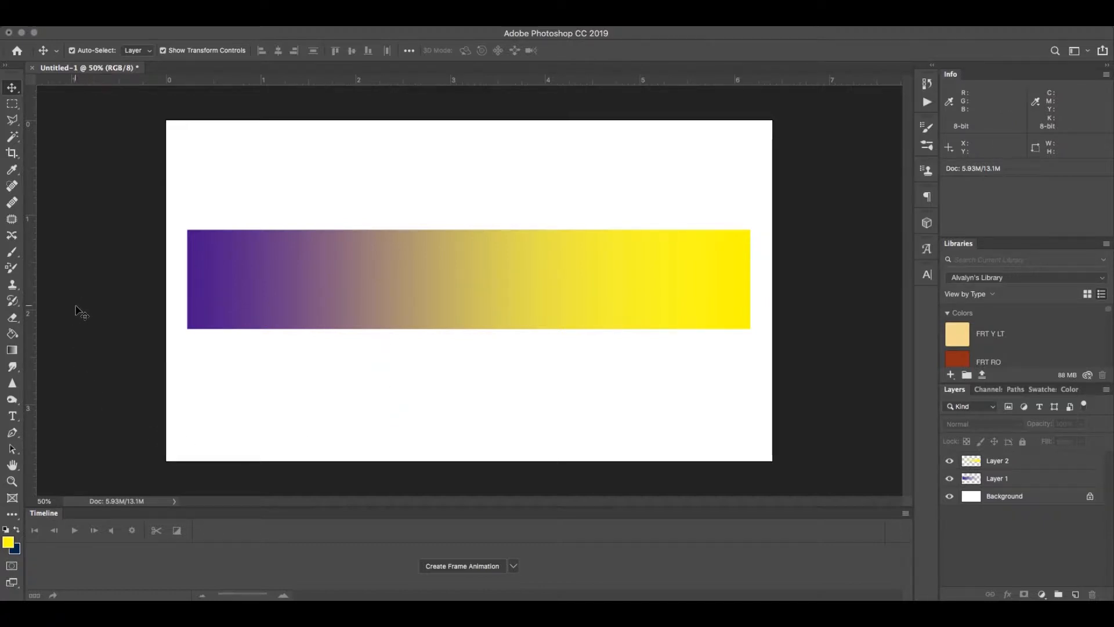
Step: Sample the blended tan colour near the middle of the gradient bar as the foreground colour and inspect its values
click(11, 169)
click(453, 281)
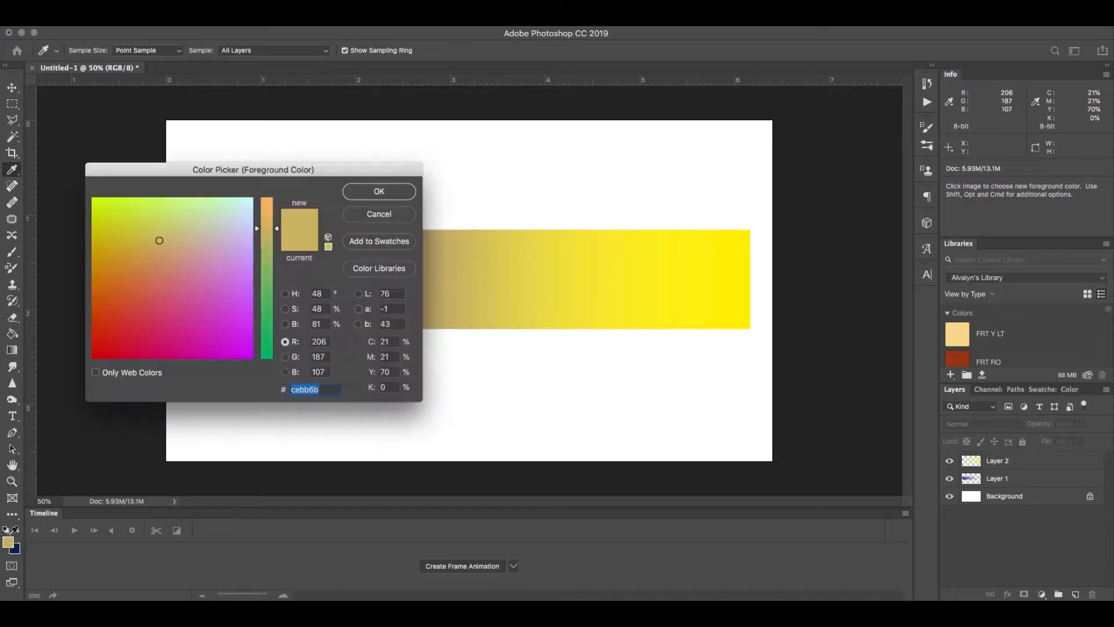
click(8, 542)
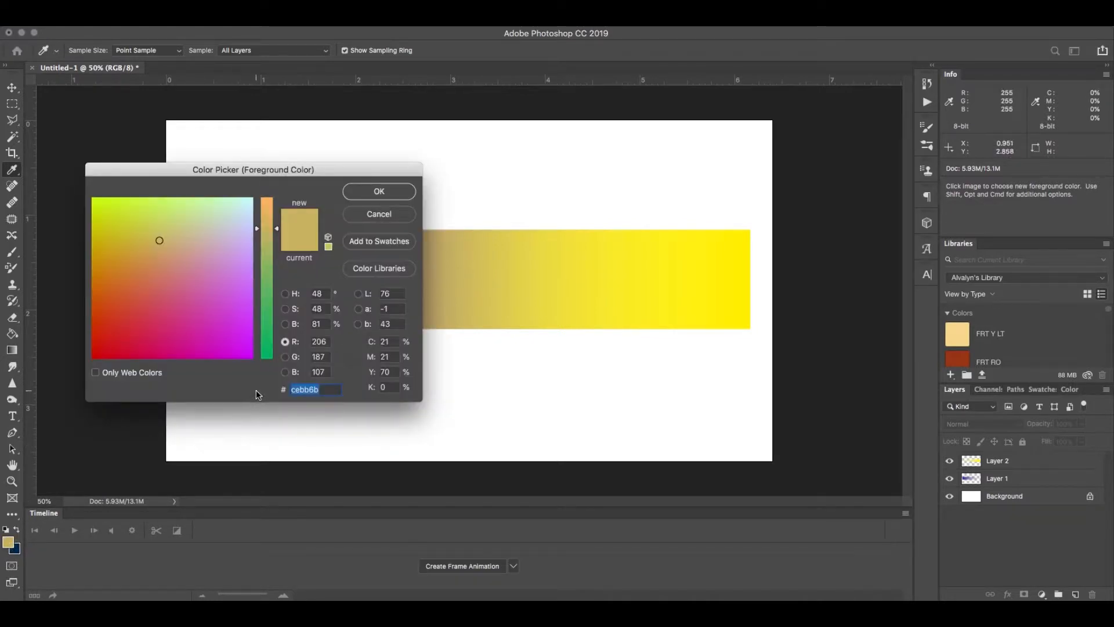
click(379, 191)
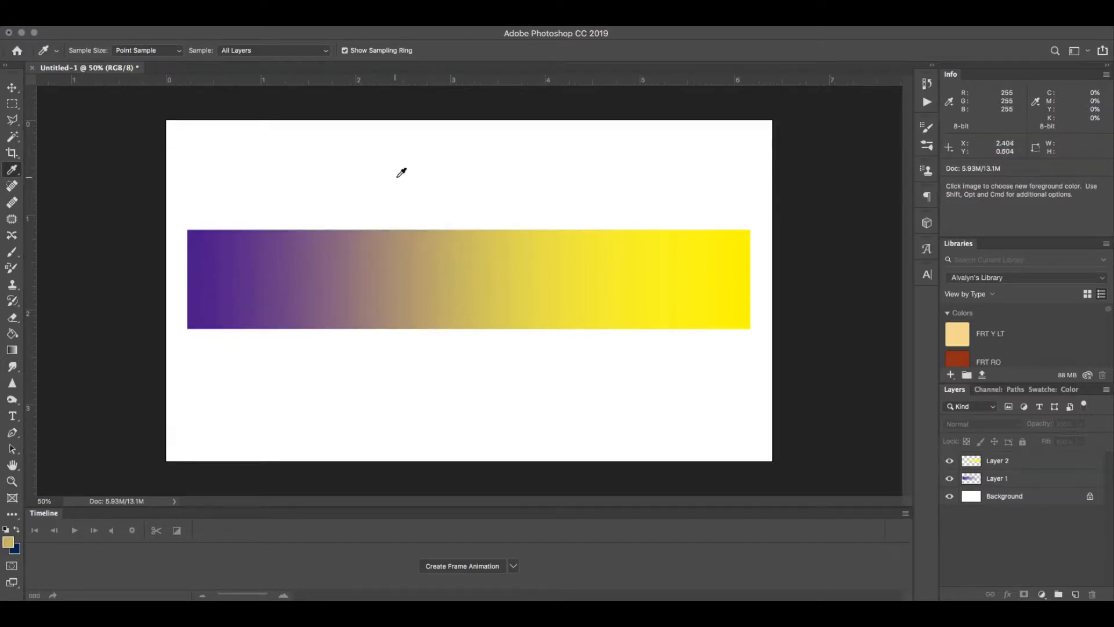
Step: Make the Background layer active and draw a circular selection about 0.48 wide above the middle of the gradient bar
click(15, 107)
click(1023, 497)
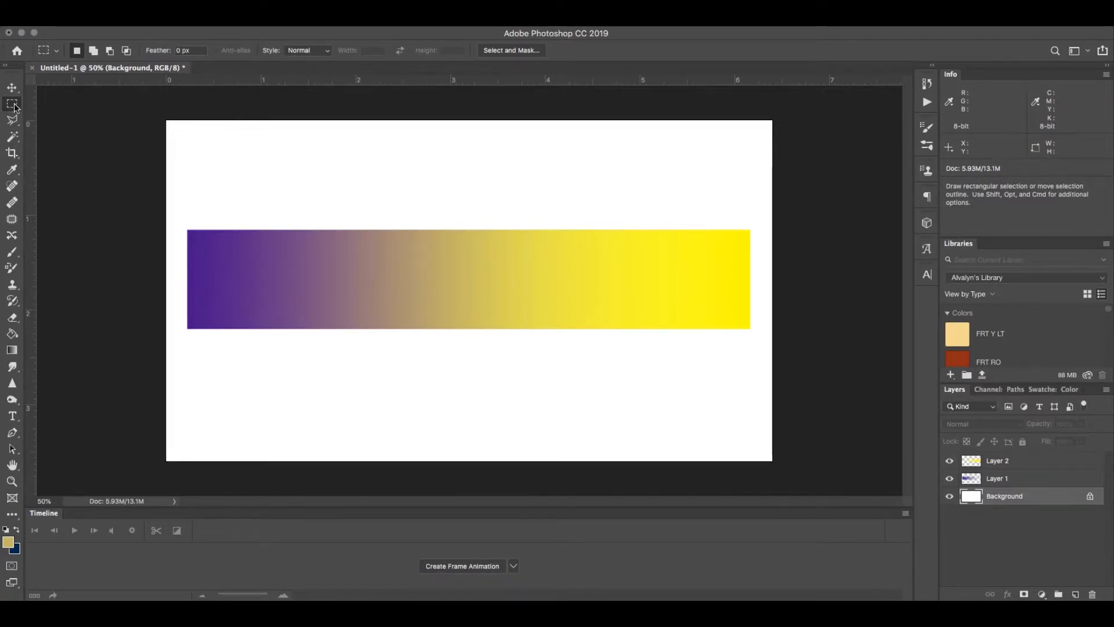
drag(12, 104, 55, 116)
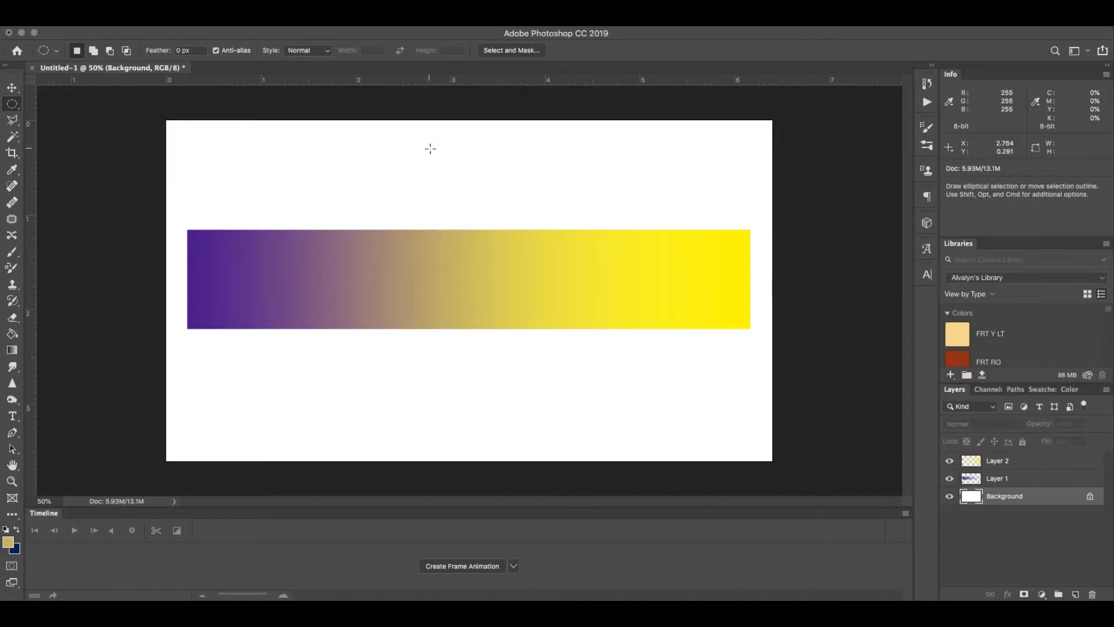
drag(430, 148, 477, 194)
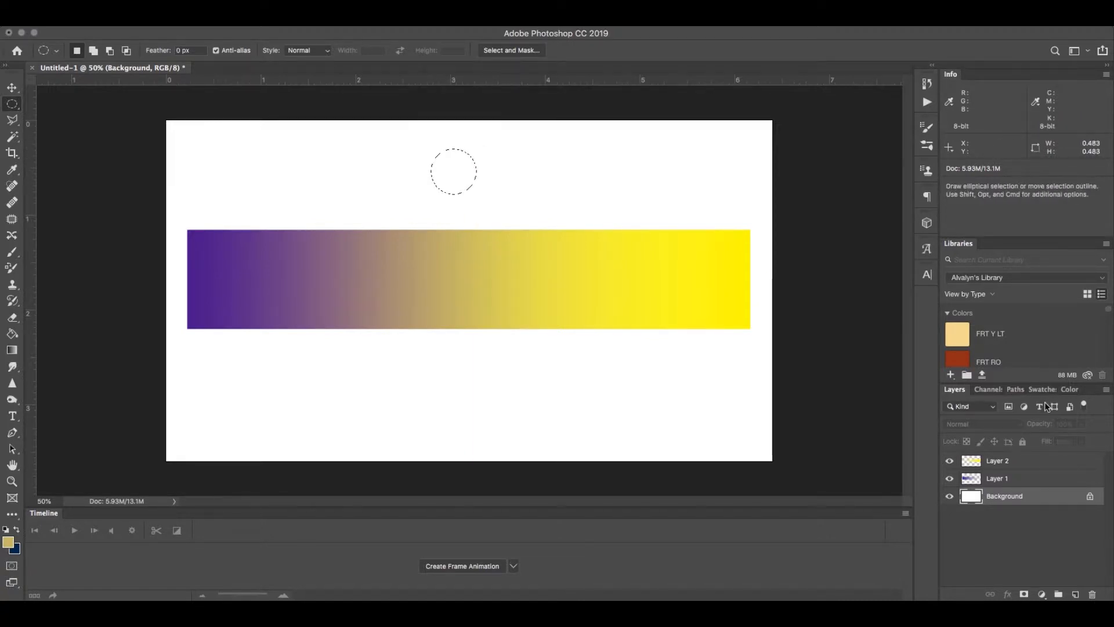
Step: Choose a dark grey swatch and fill the circular selection above the gradient bar with it on the Background layer
click(1041, 391)
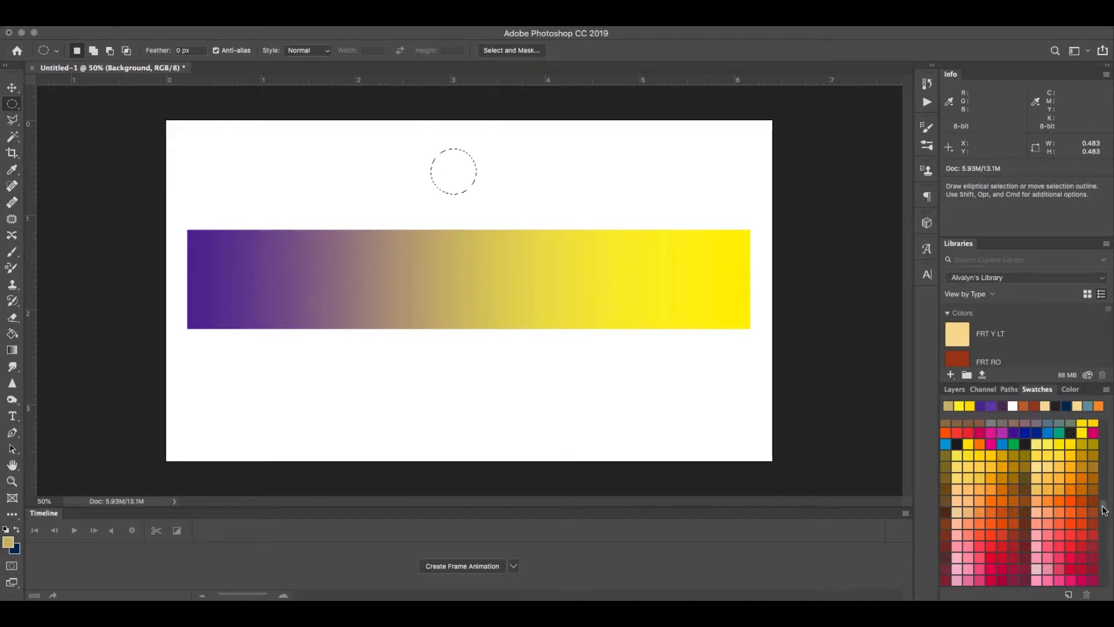
scroll(1102, 502, up, 5)
scroll(1102, 502, up, 10)
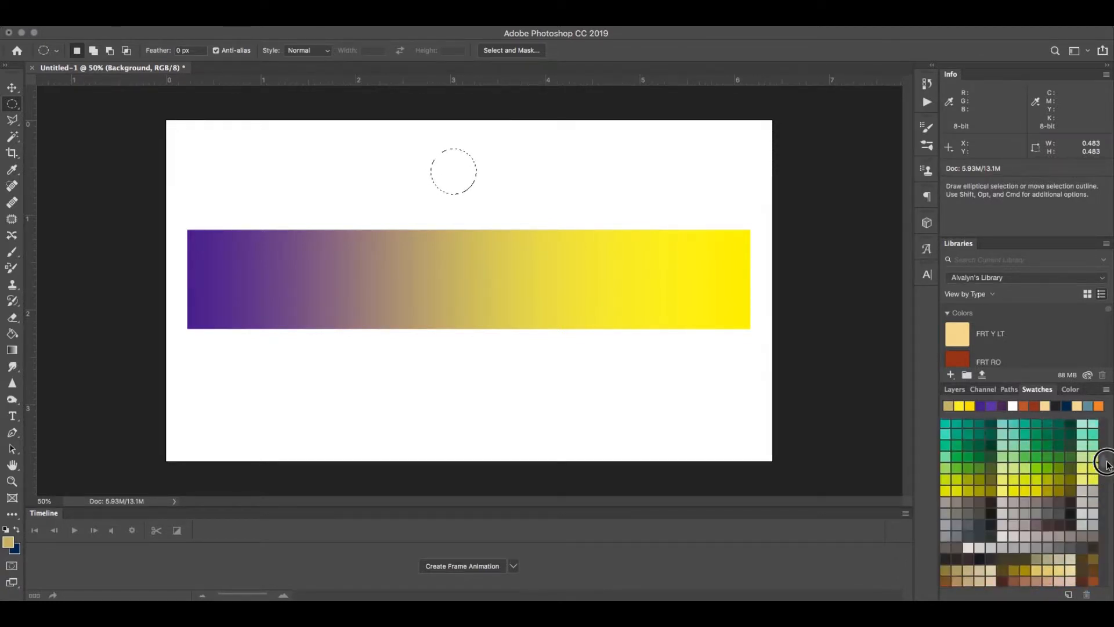
scroll(1107, 471, up, 3)
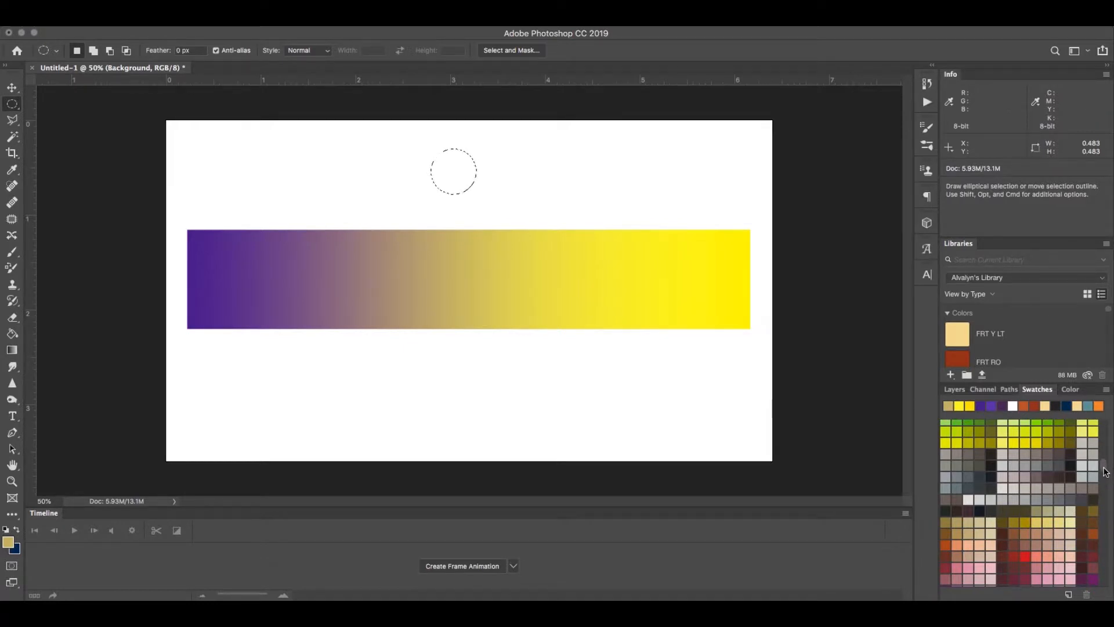
scroll(1105, 472, up, 10)
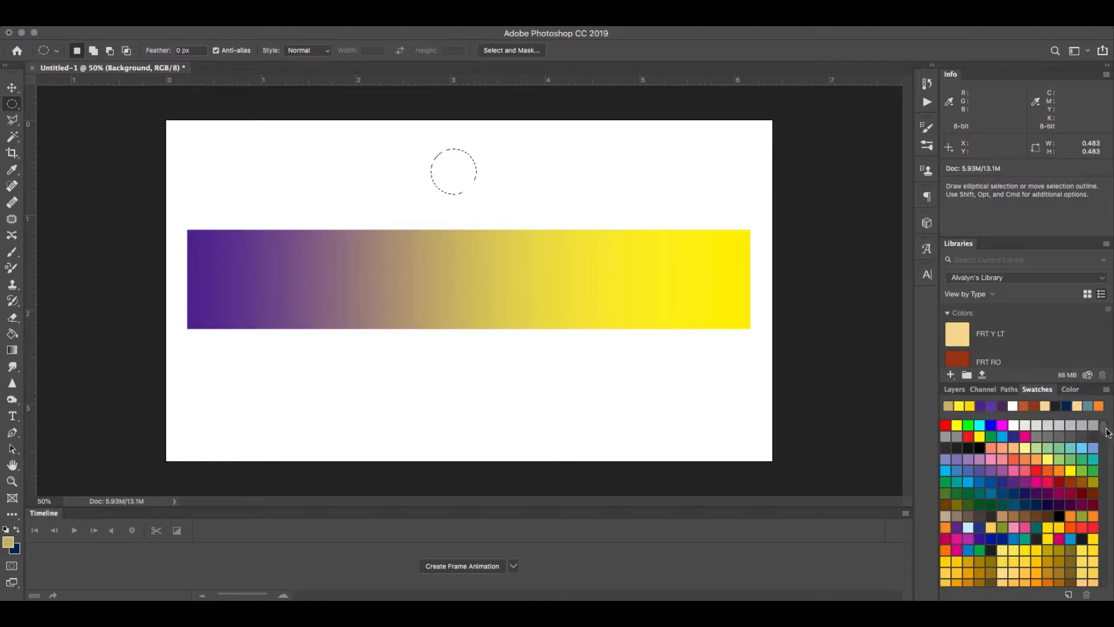
mouse_move(1103, 427)
mouse_down()
mouse_move(1108, 574)
mouse_move(1103, 424)
mouse_up()
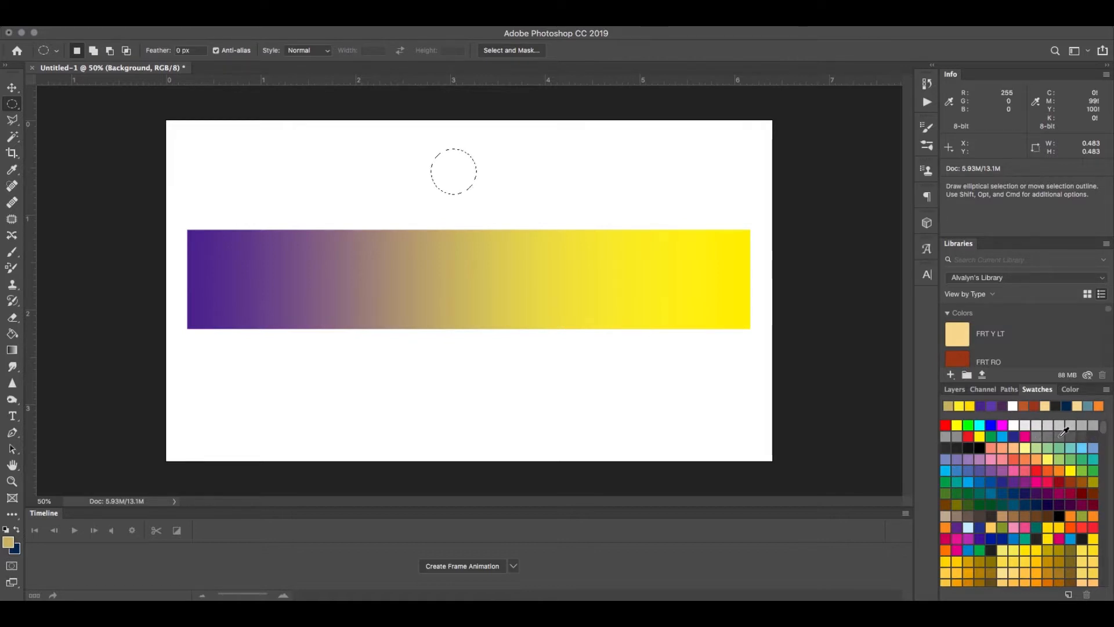
click(1062, 433)
click(11, 334)
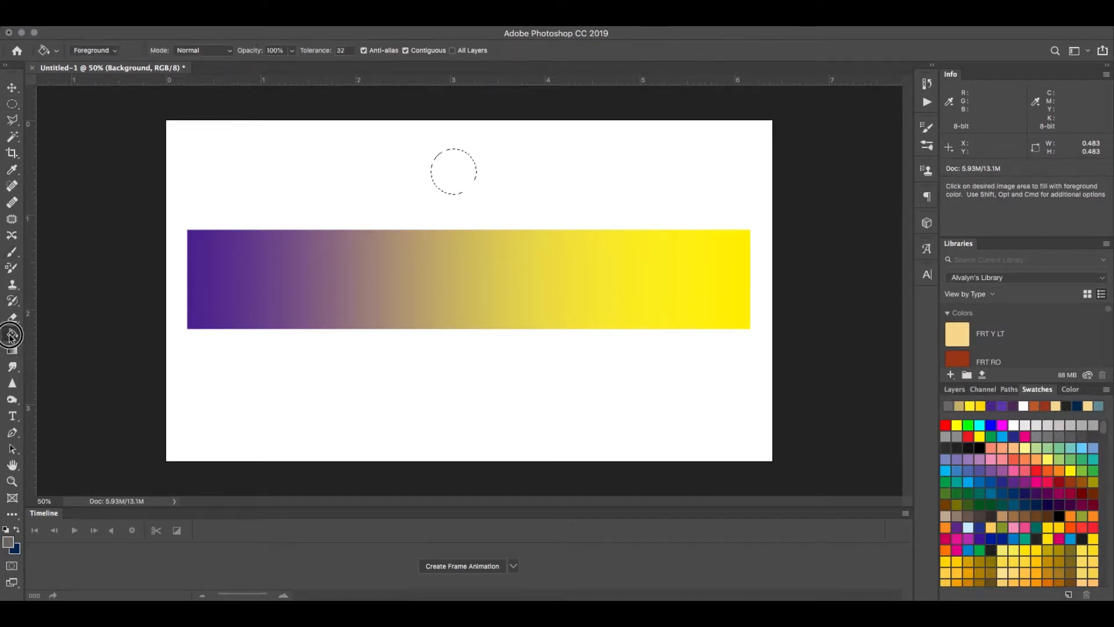
click(451, 177)
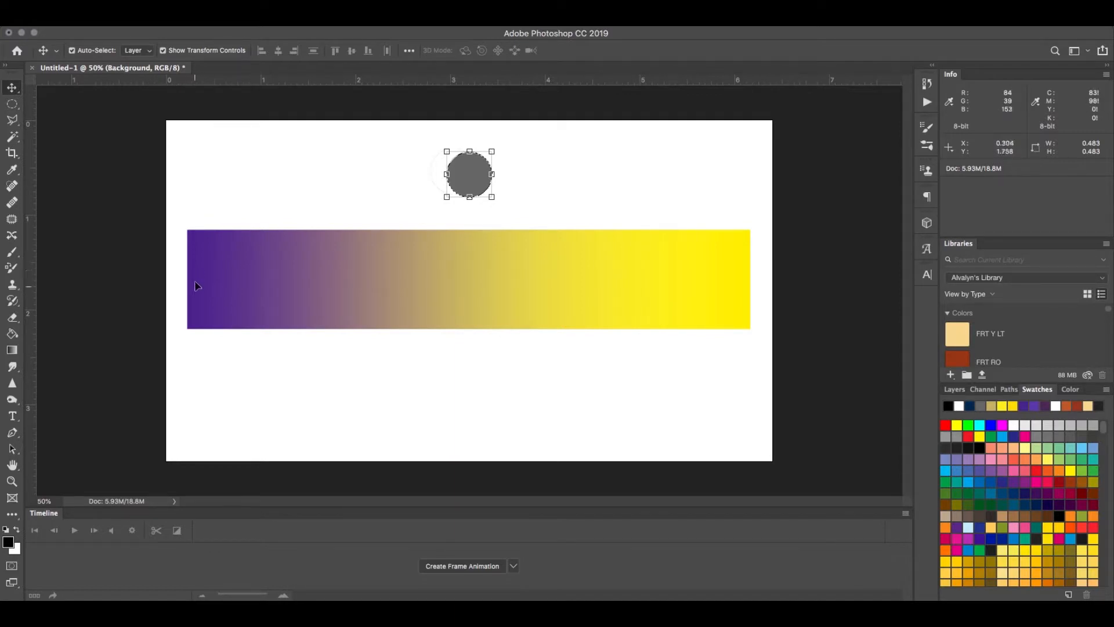
Step: Sample the purple near the bar's left end as the foreground colour and duplicate the grey circle into a row above the bar
key(i)
click(236, 248)
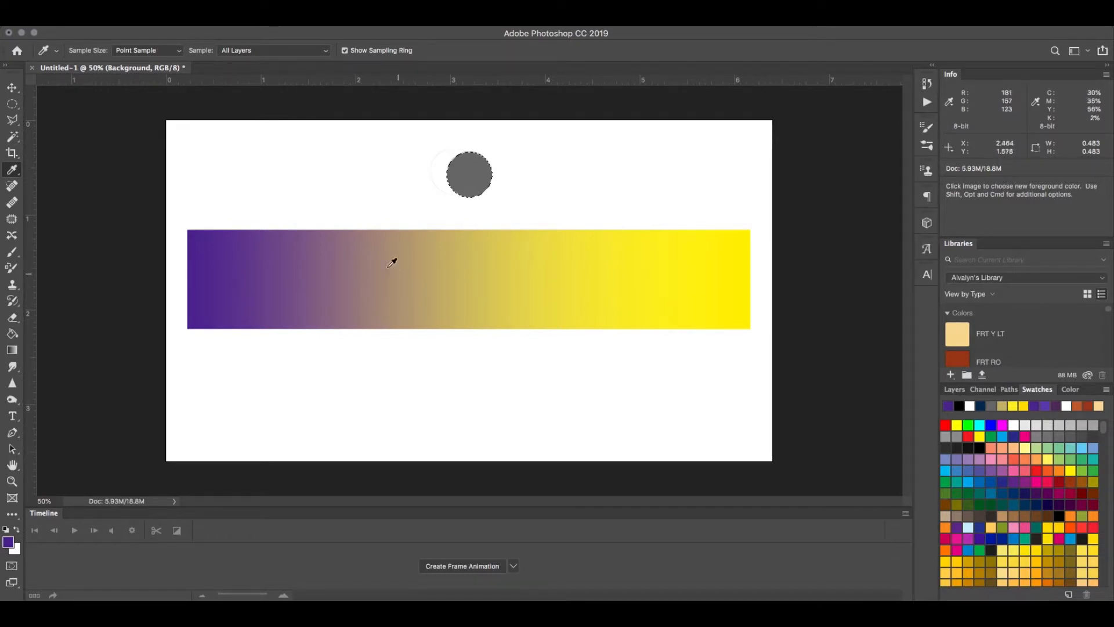
drag(397, 180, 725, 179)
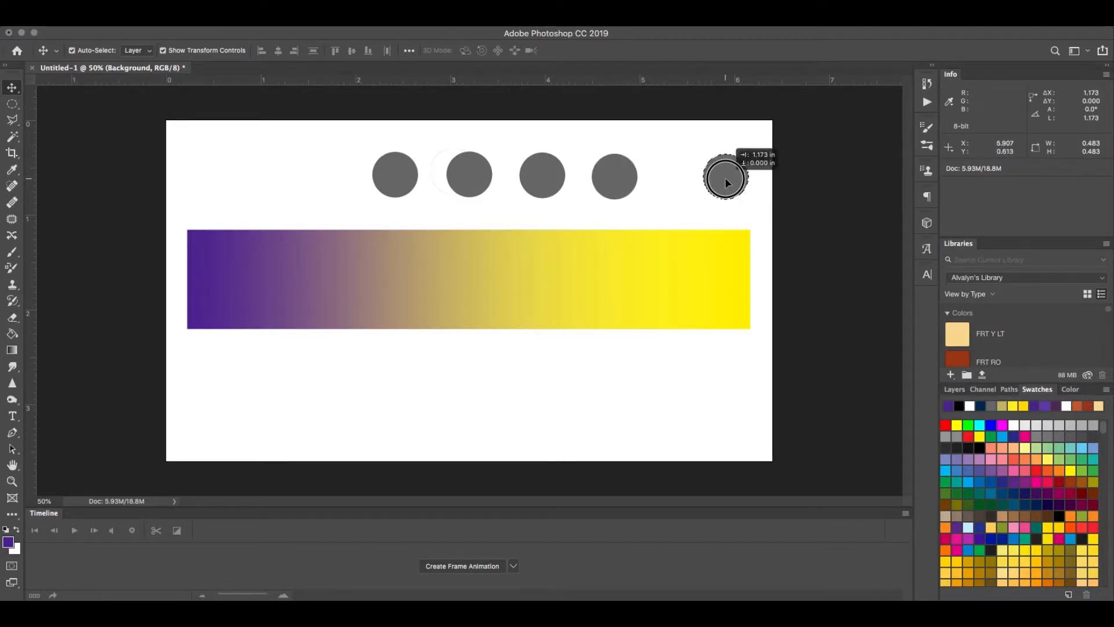
click(611, 174)
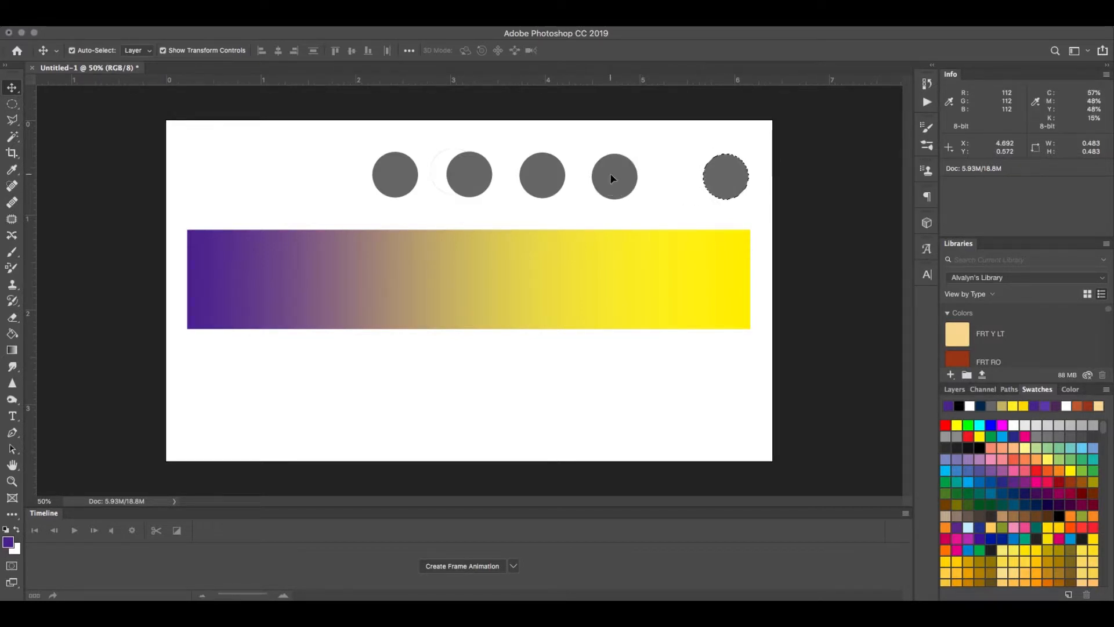
drag(611, 174, 616, 175)
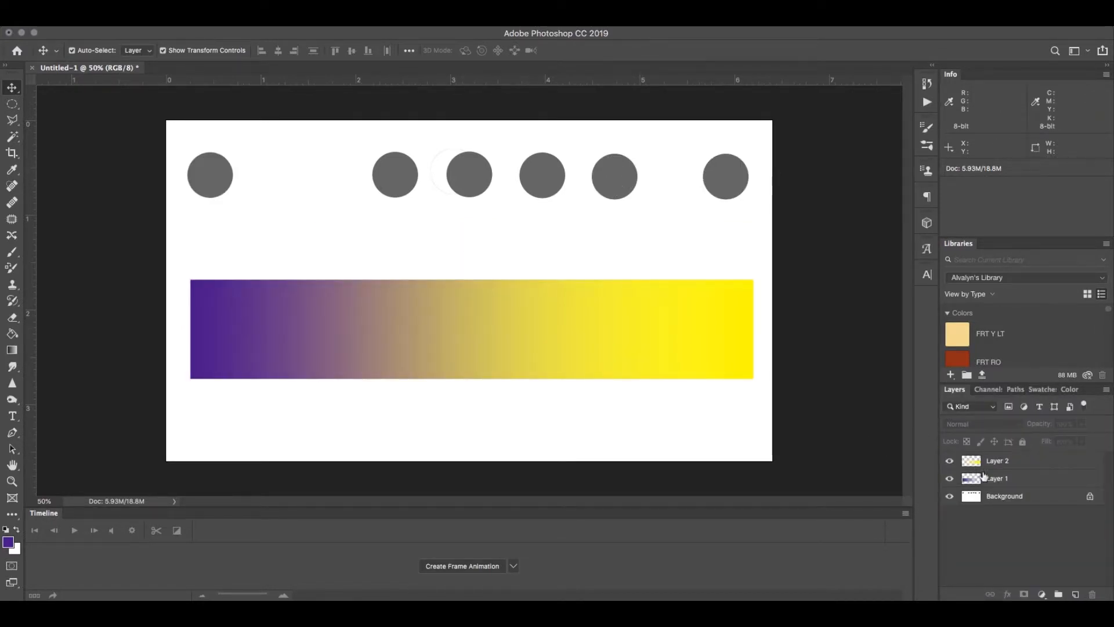
Step: Merge Layer 2 down into Layer 1 and deselect the merged layer
click(1001, 463)
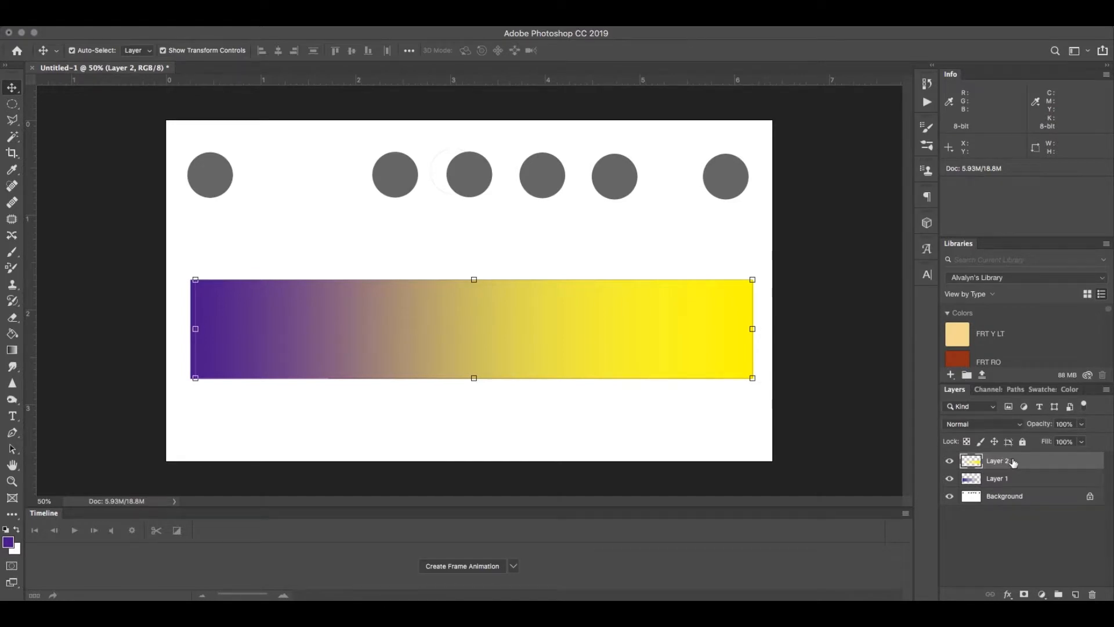
key(super+e)
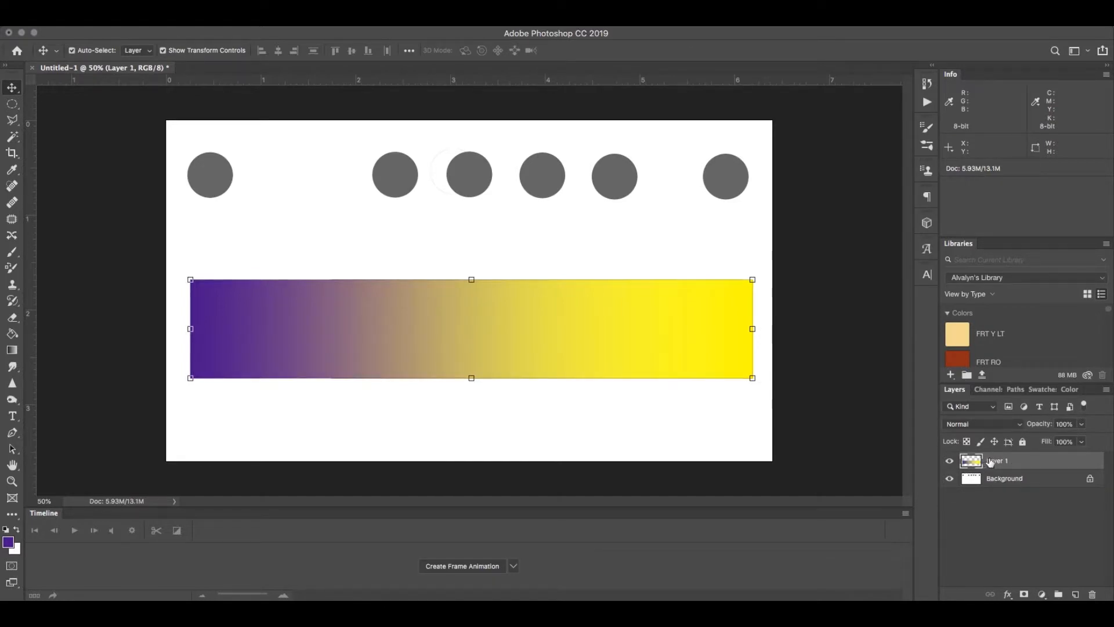
click(615, 408)
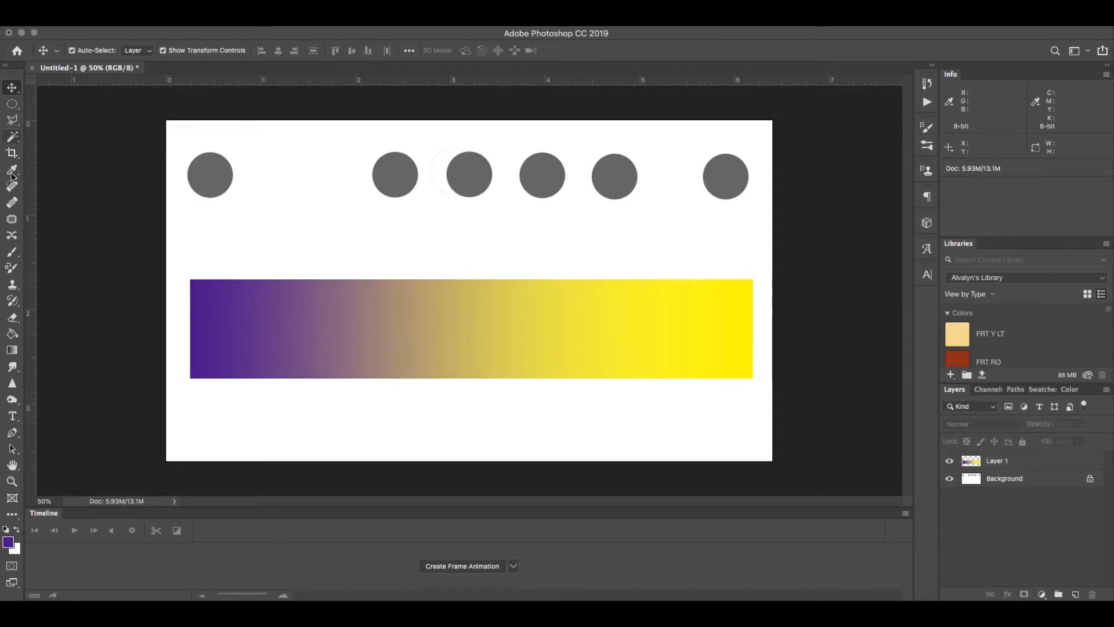
Step: Fill a circle above the bar with tan sampled from the bar's middle, and place a grey circle copy on the bar's centre
click(12, 172)
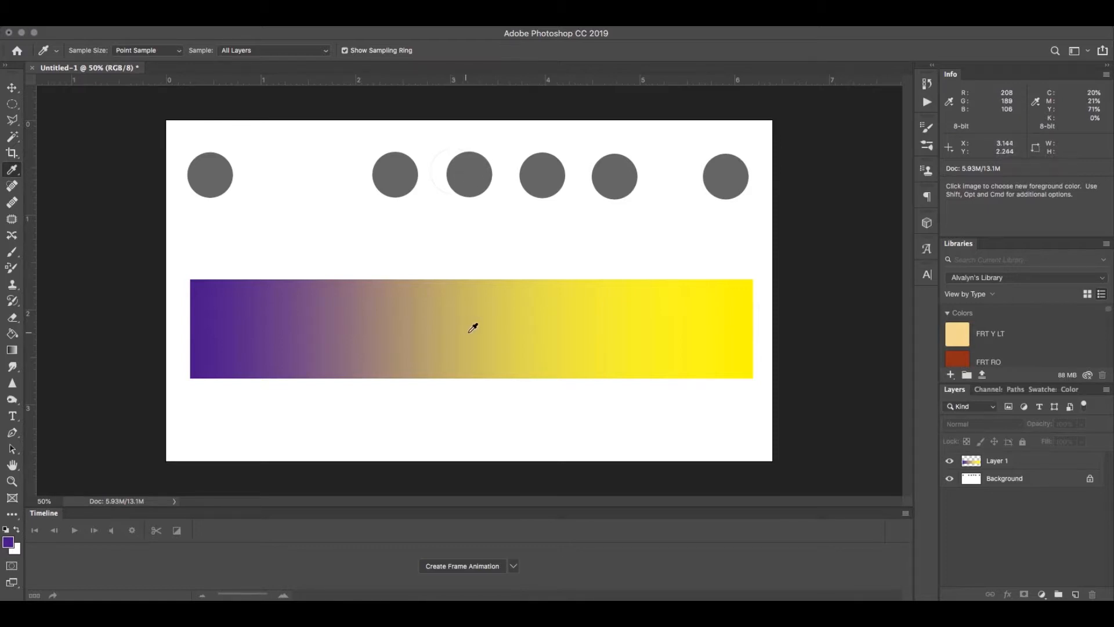
drag(284, 200, 470, 329)
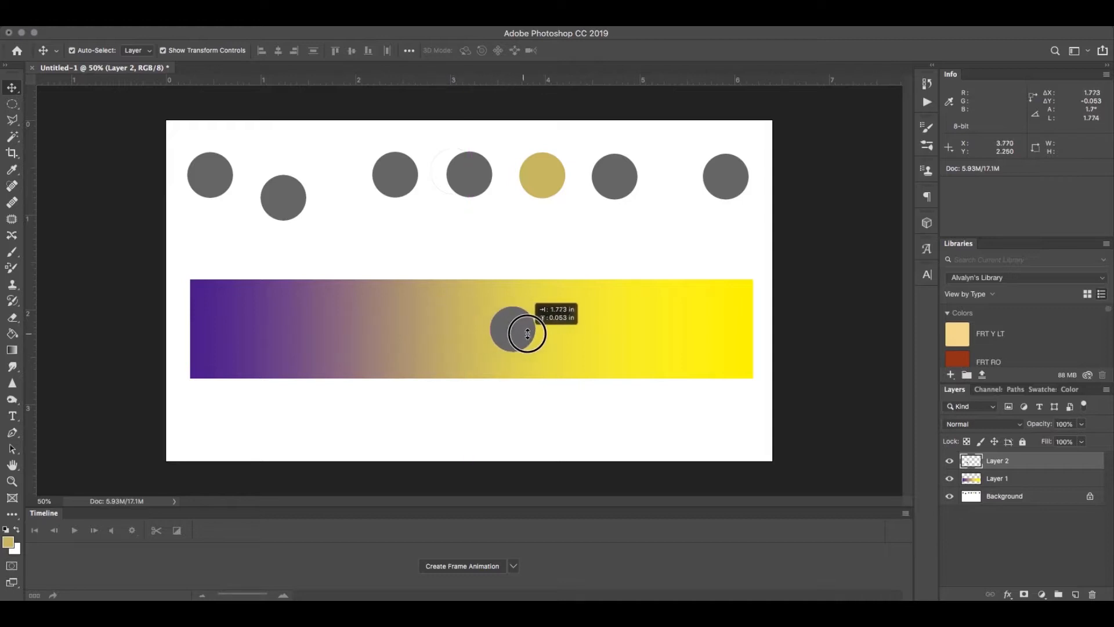
click(628, 325)
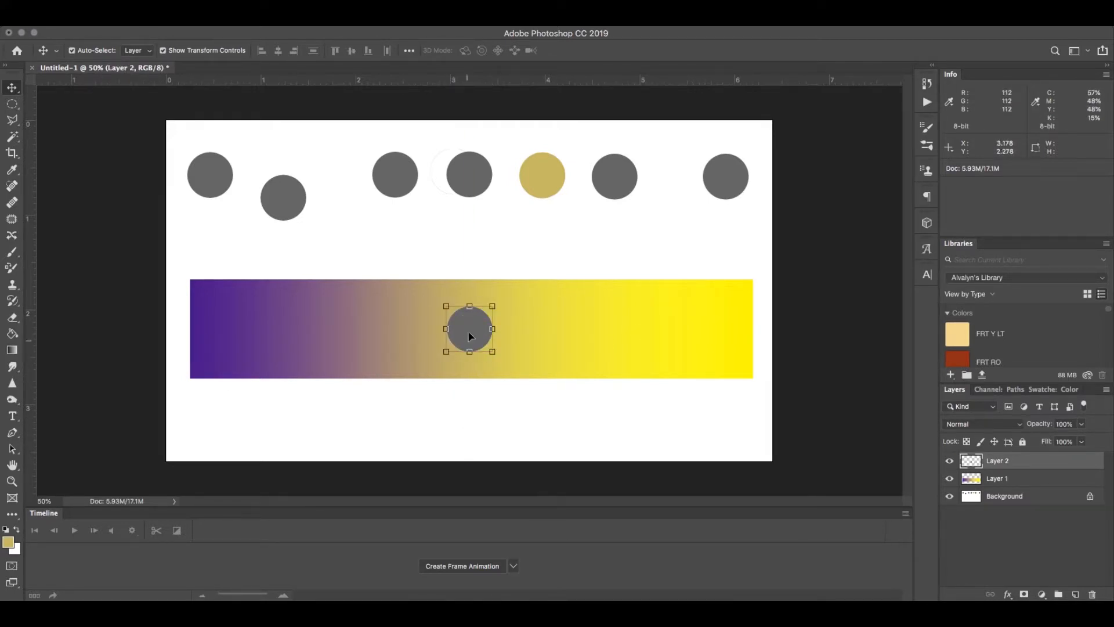
Step: Move the grey circle on the gradient bar straight down to the bar's lower edge and deselect it
click(456, 432)
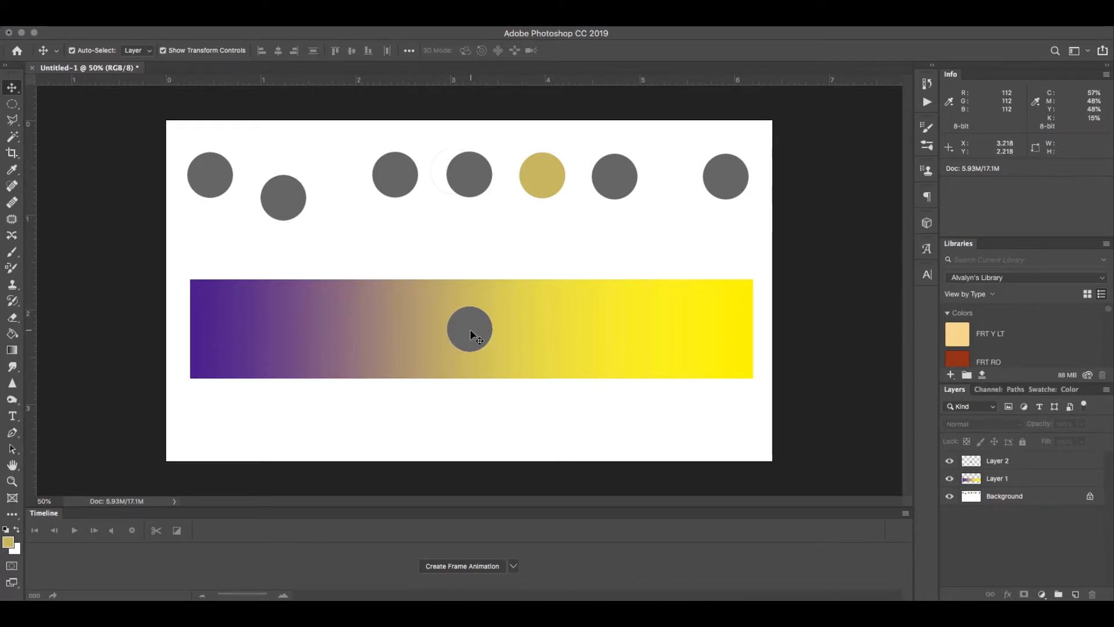
drag(470, 331, 468, 385)
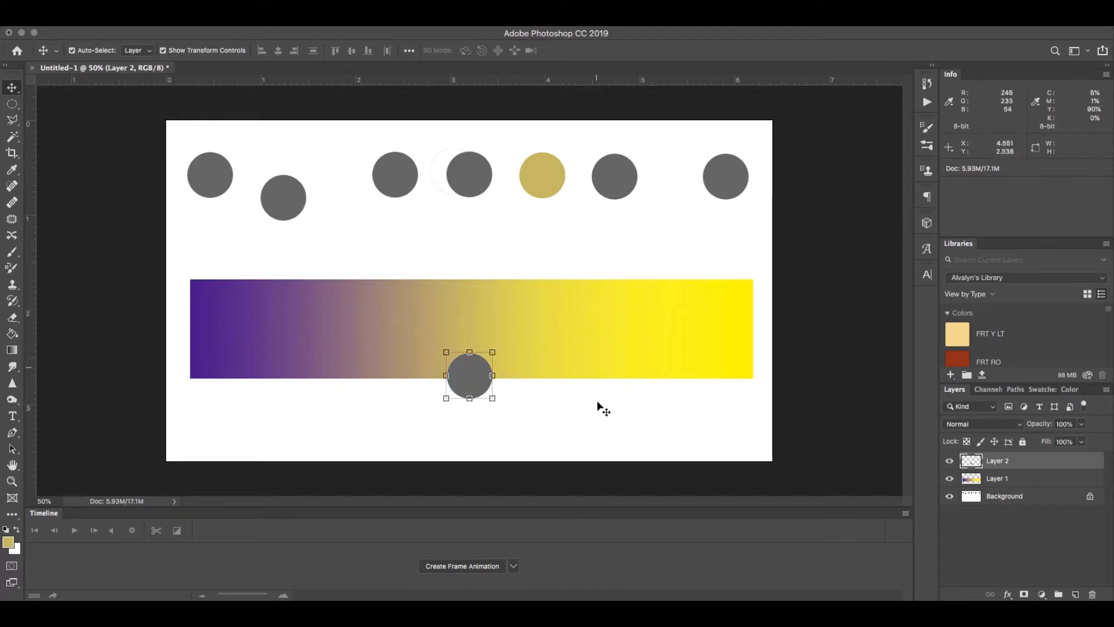
click(618, 447)
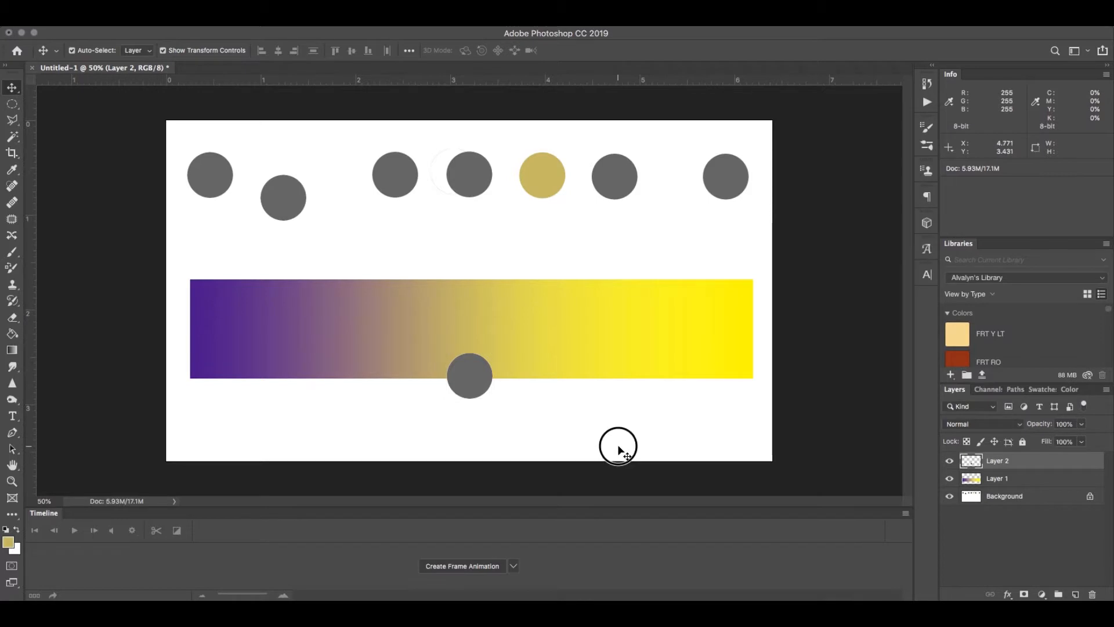
Step: Revert the document history to the Deselect state before the layer merge
click(928, 85)
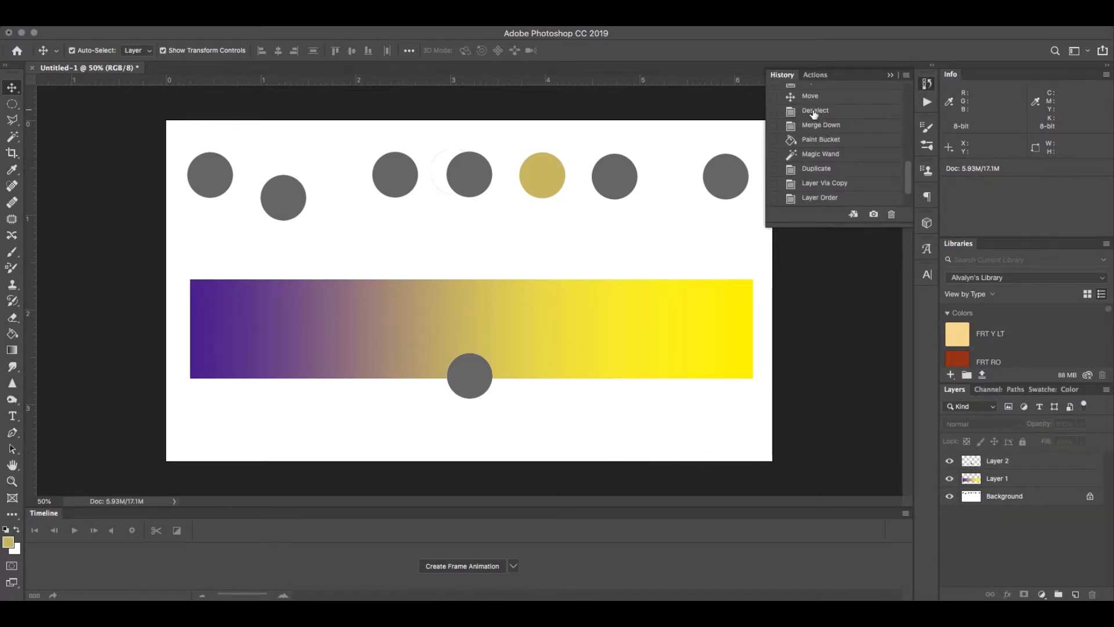
click(816, 114)
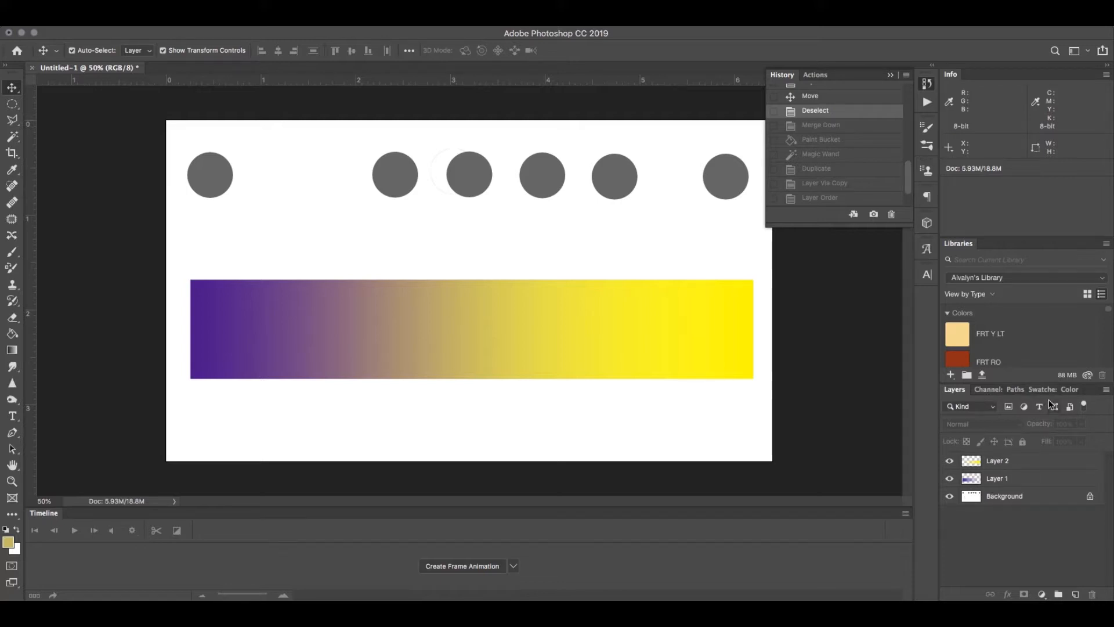
Step: Choose the recent purple swatch as the foreground colour and set its cyan and magenta values to 85%
click(1043, 389)
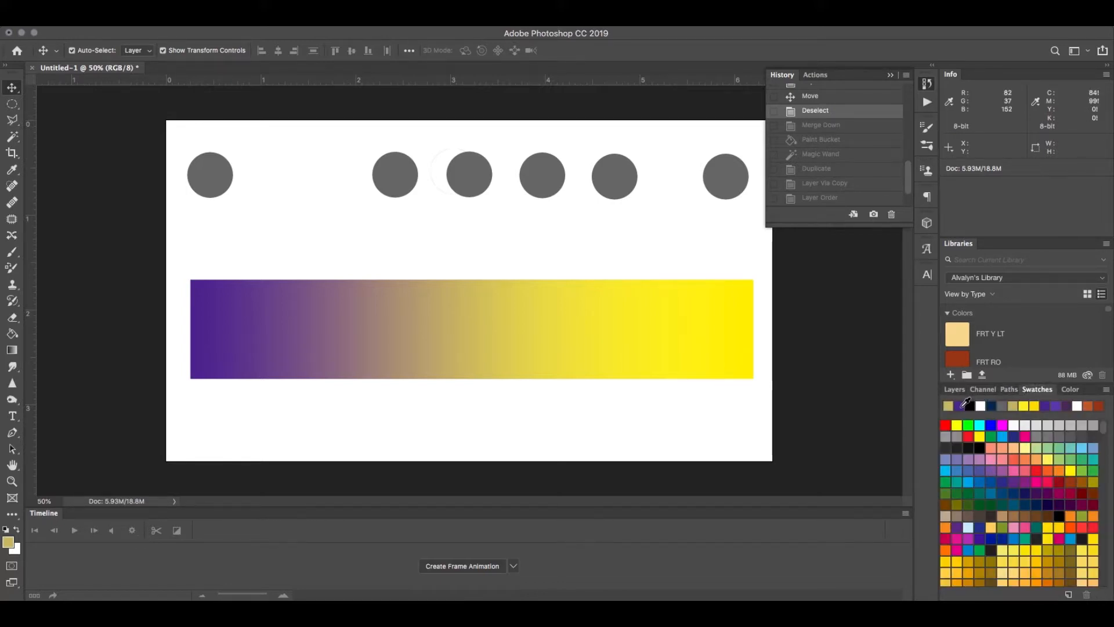
click(960, 406)
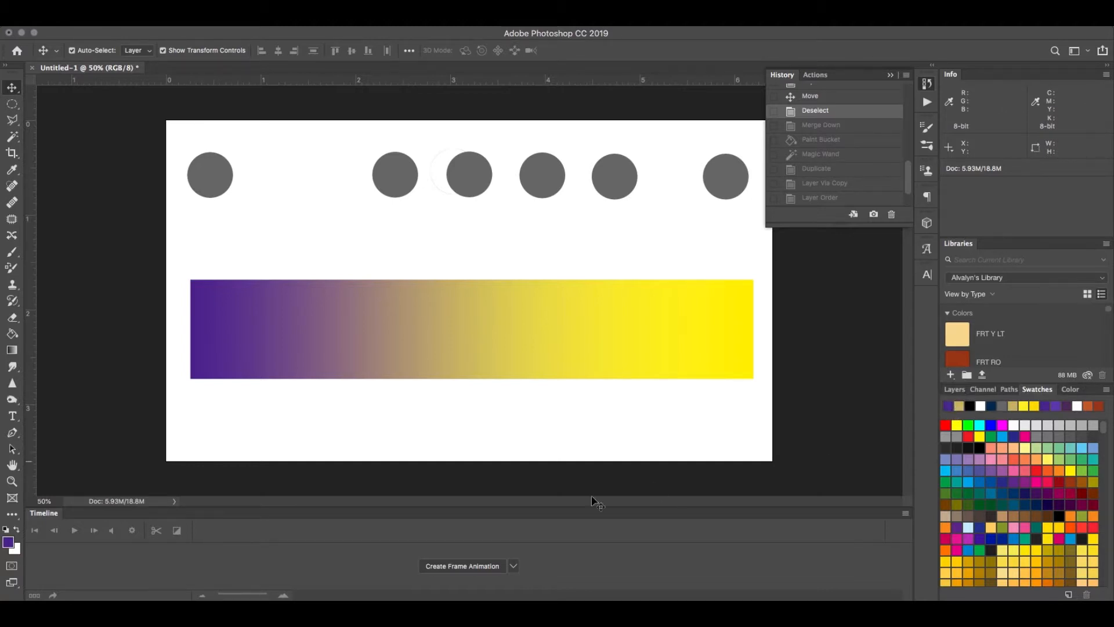
click(8, 541)
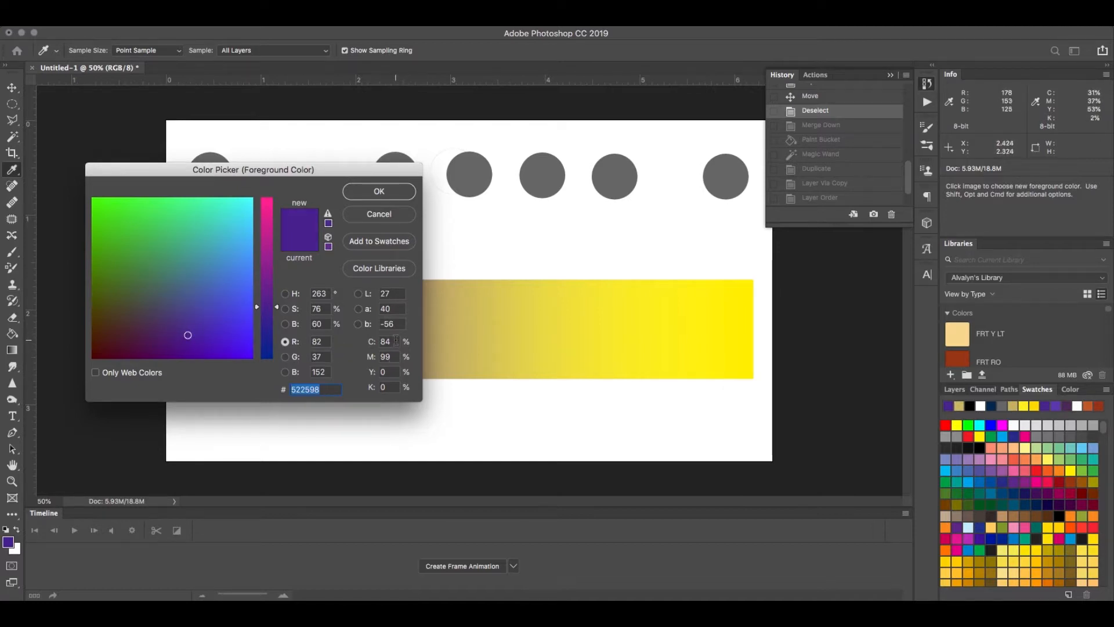
click(388, 341)
text(85)
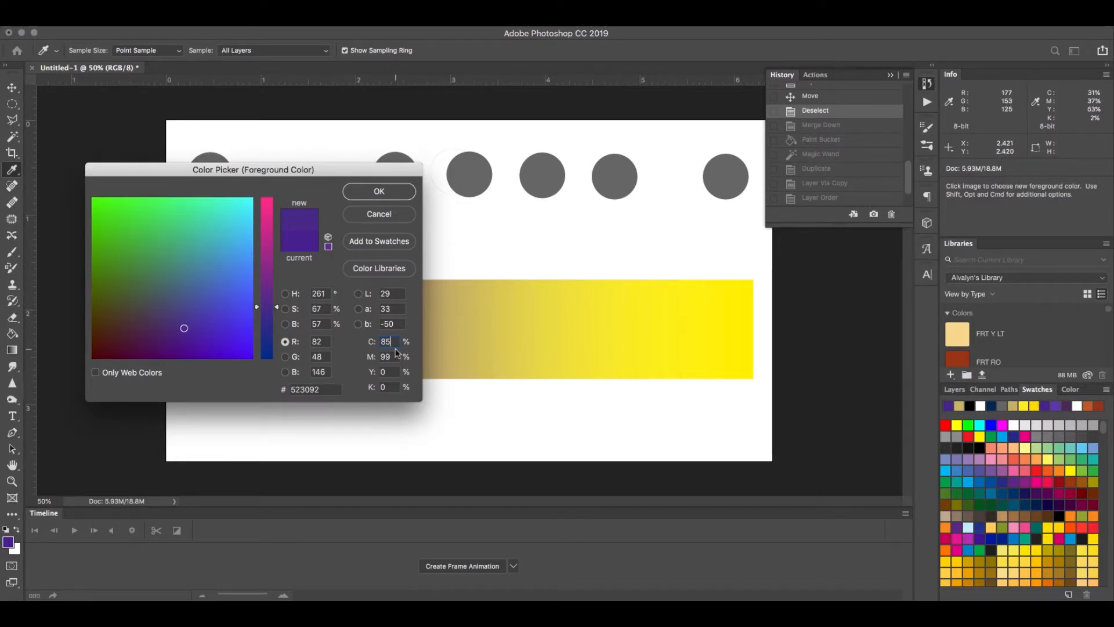
drag(394, 354, 380, 354)
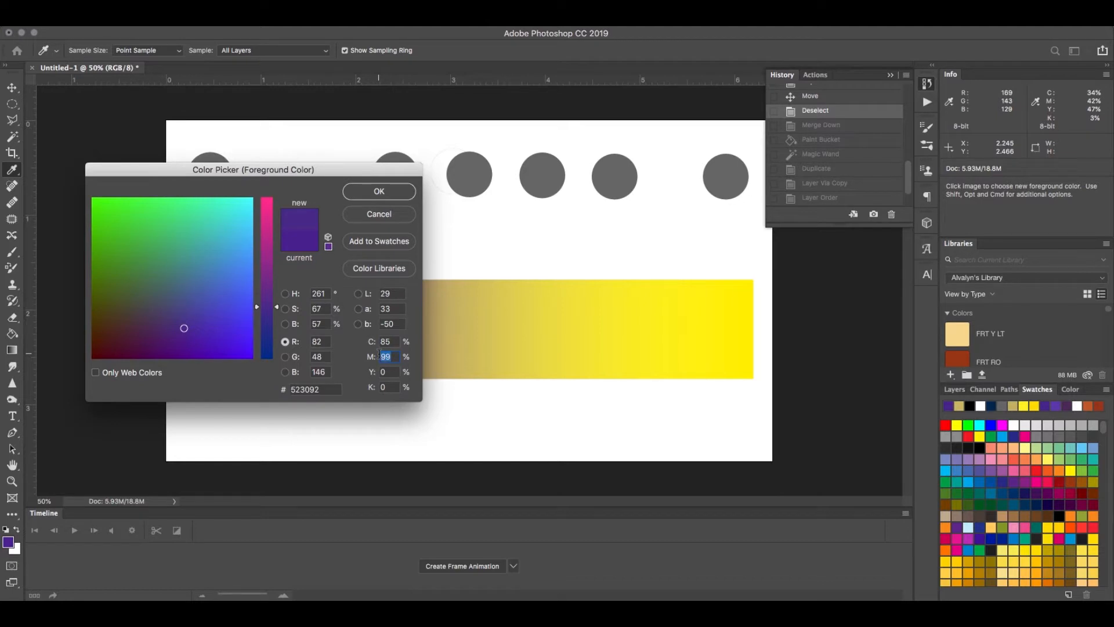
text(5)
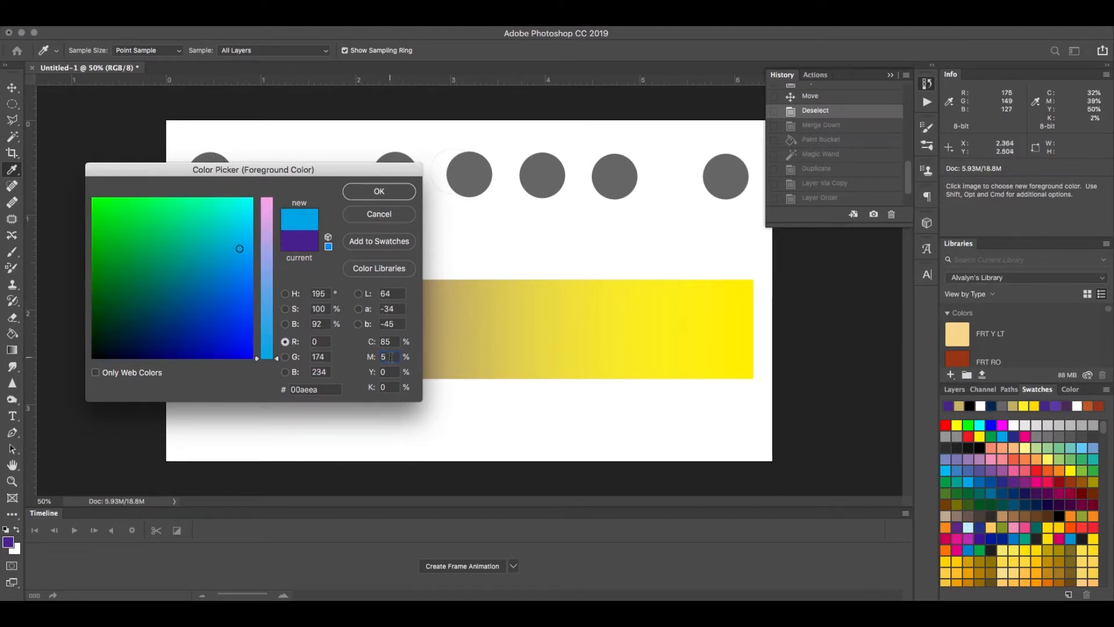
drag(391, 357, 377, 357)
text(85)
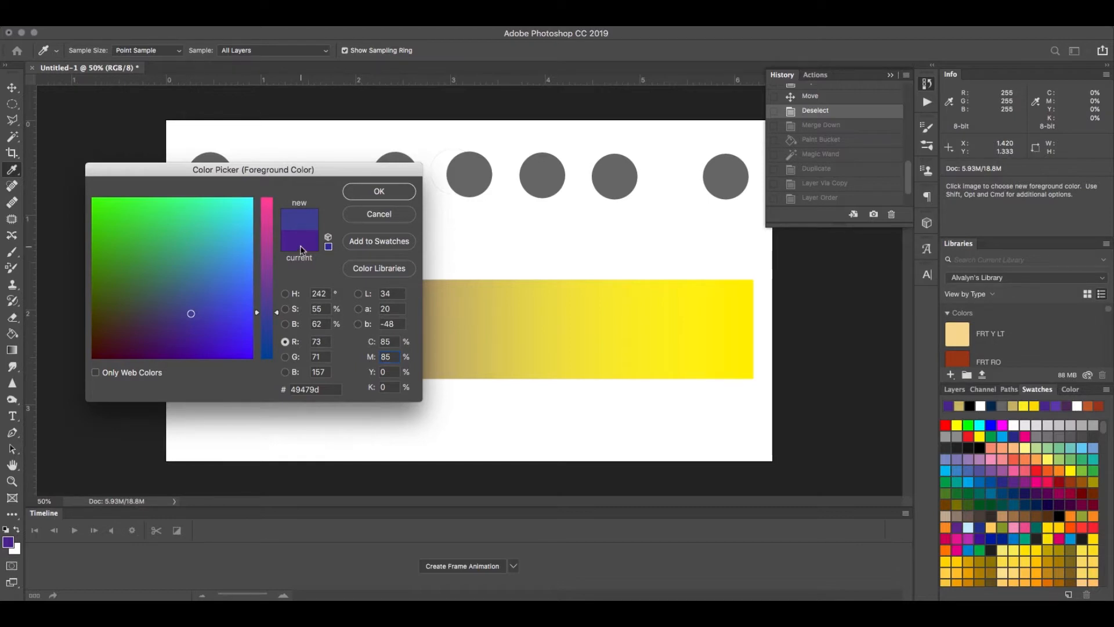
Step: Adjust the purple in the colour field to cyan 87% and magenta 97%, and accept it as the foreground colour
click(191, 320)
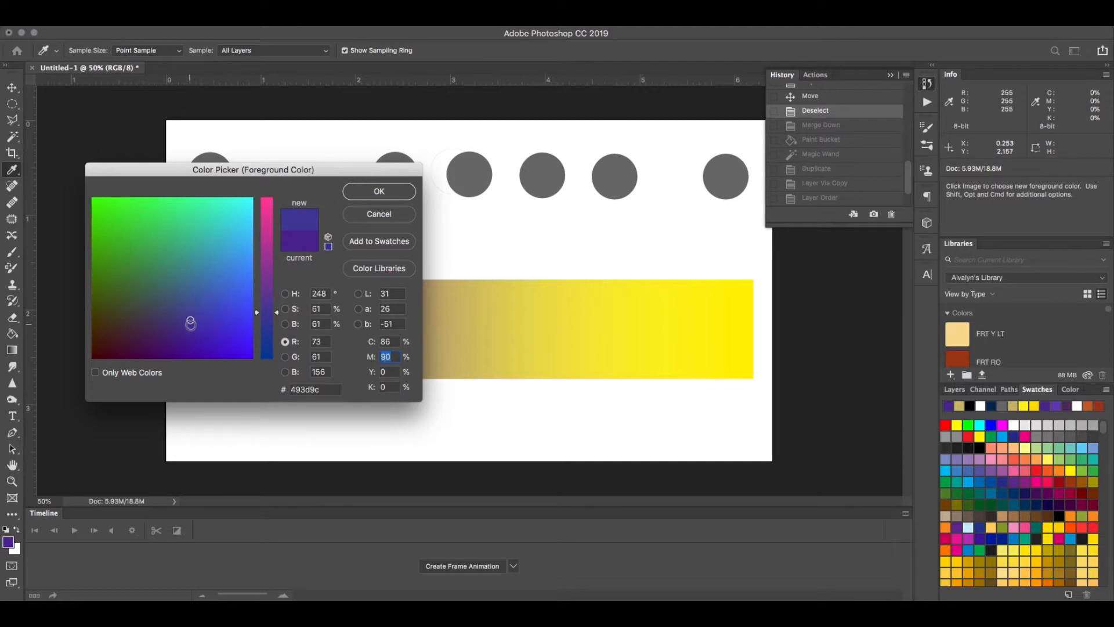
click(190, 325)
click(190, 327)
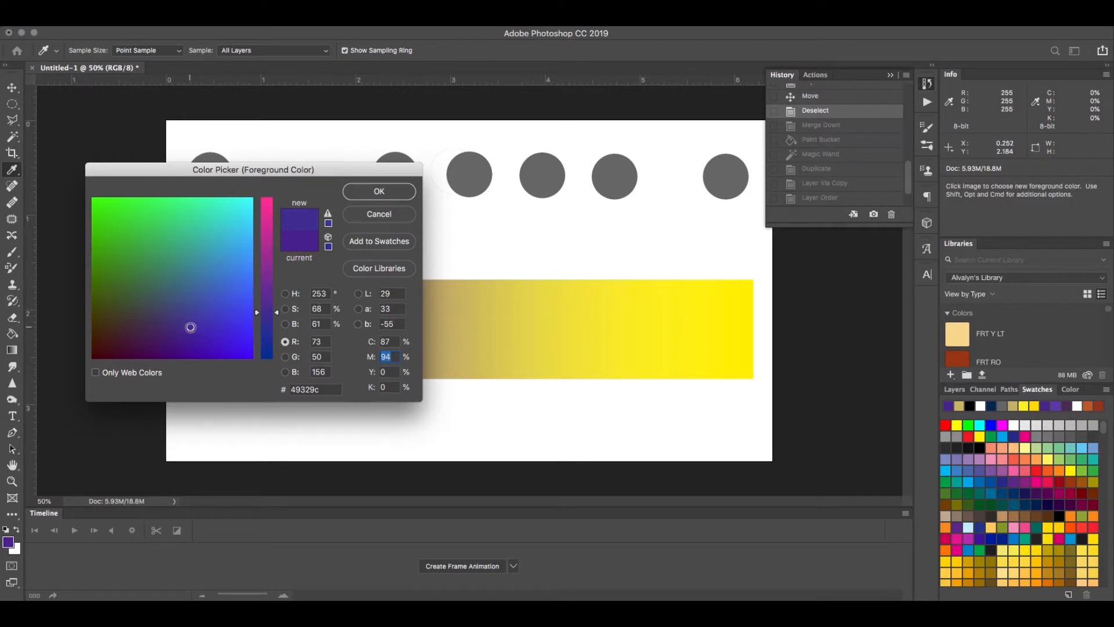
click(191, 328)
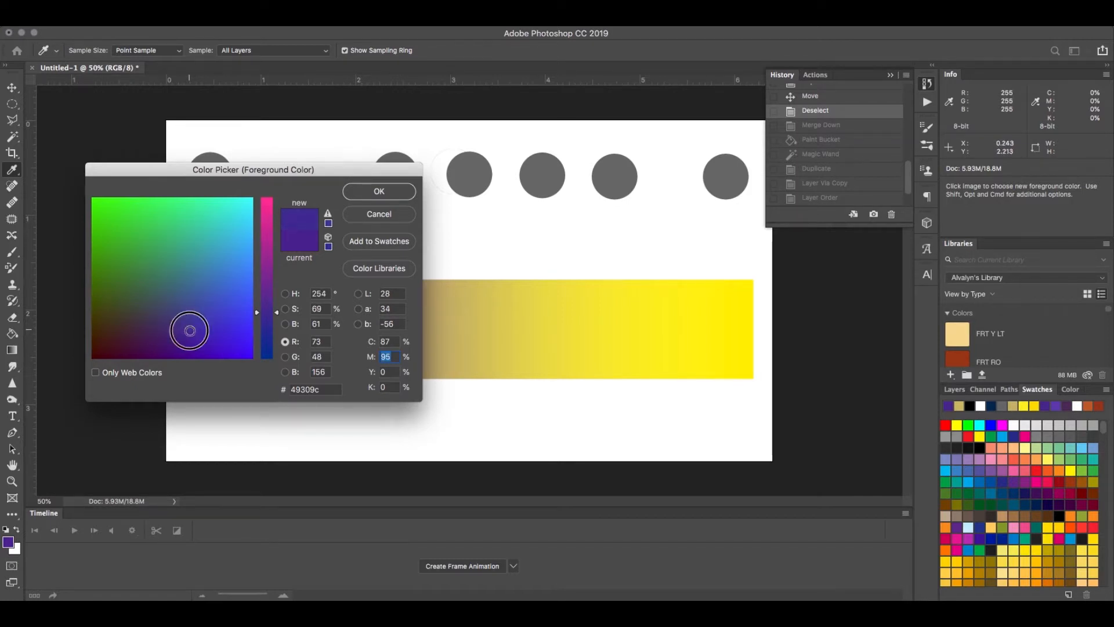
click(188, 330)
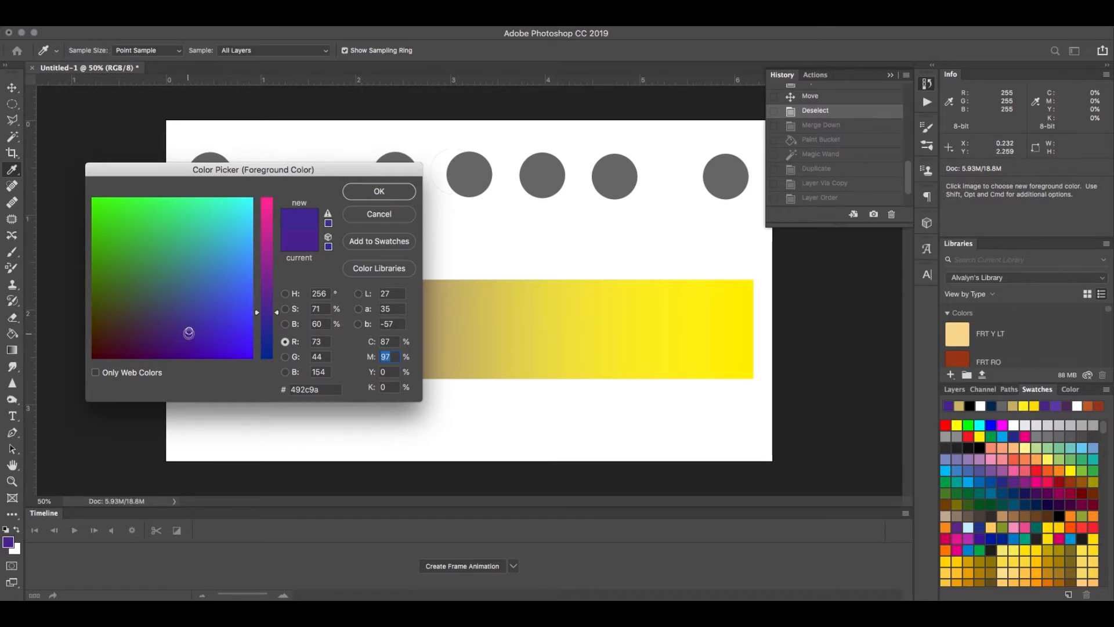
click(379, 191)
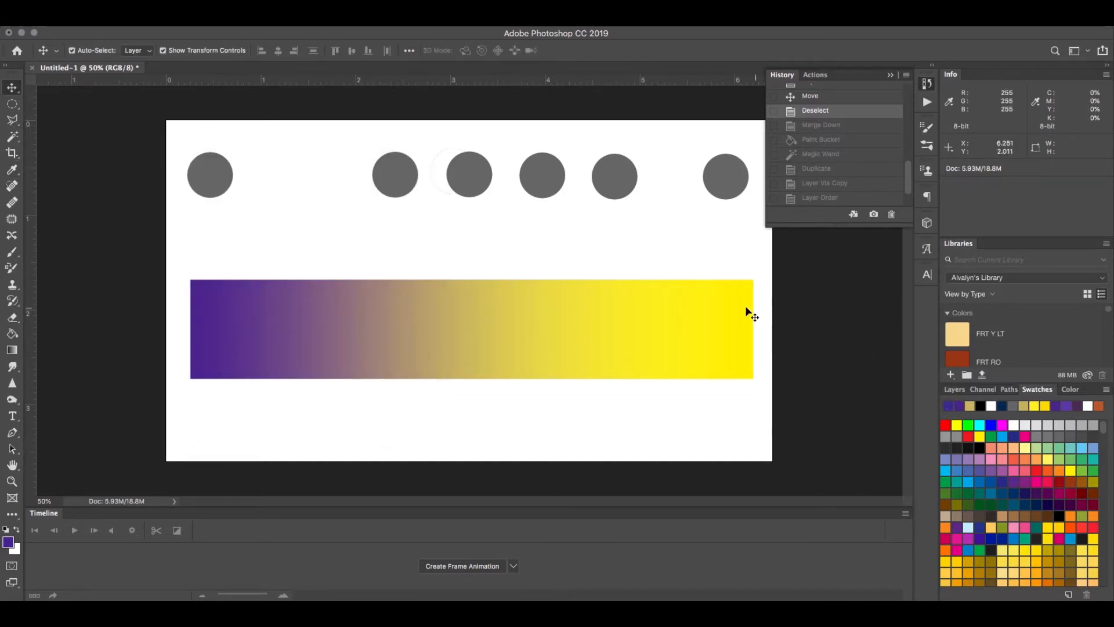
Step: Make Layer 1 active and hide Layer 2
click(954, 389)
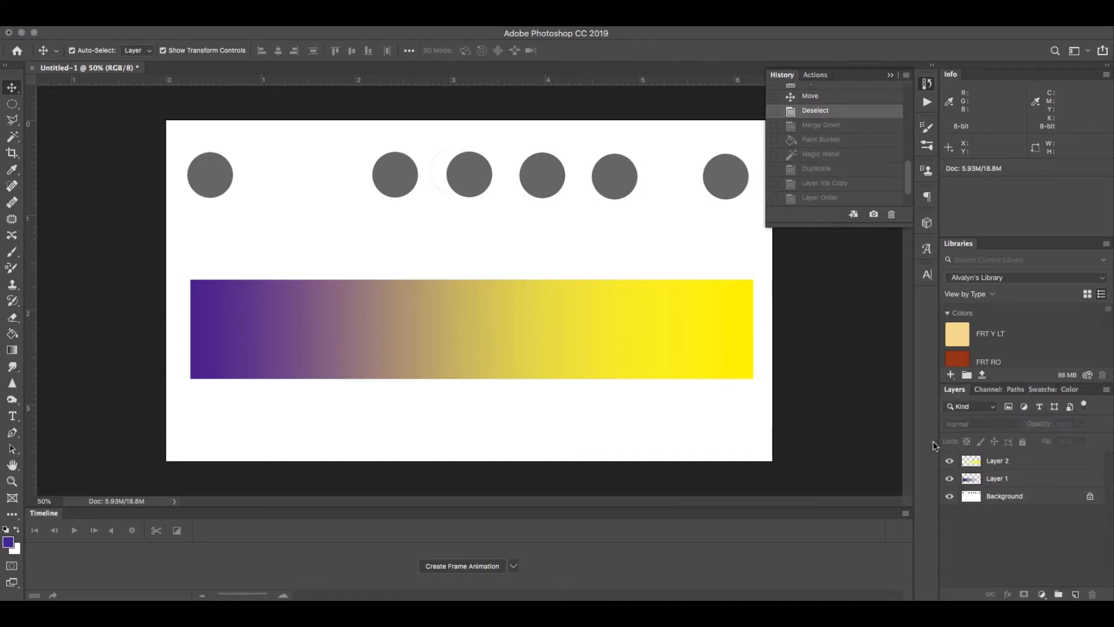
click(1003, 482)
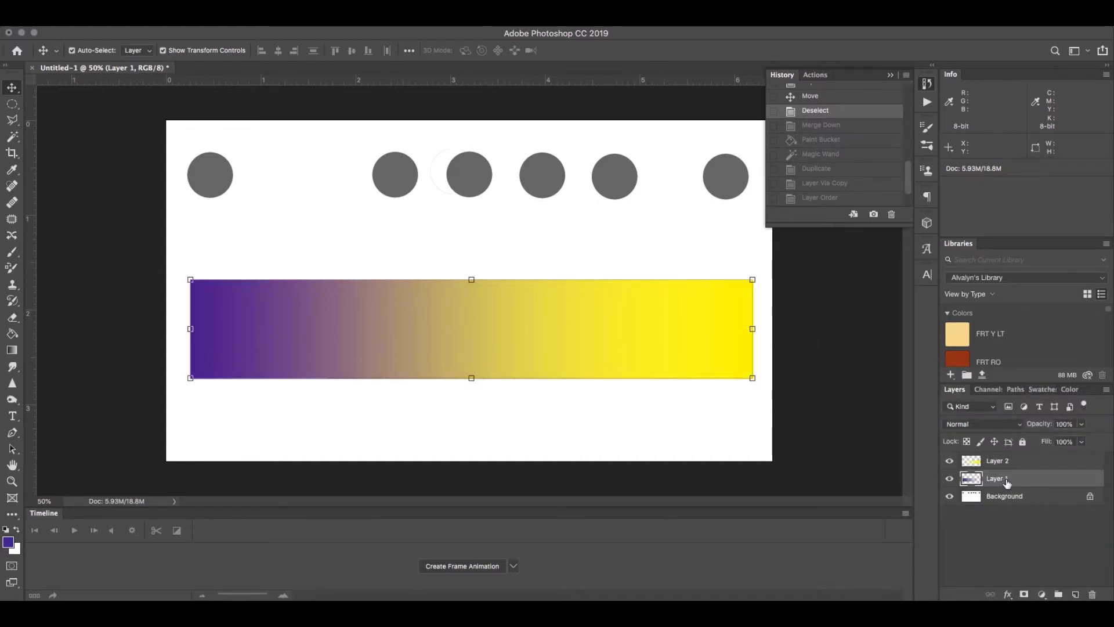
click(950, 462)
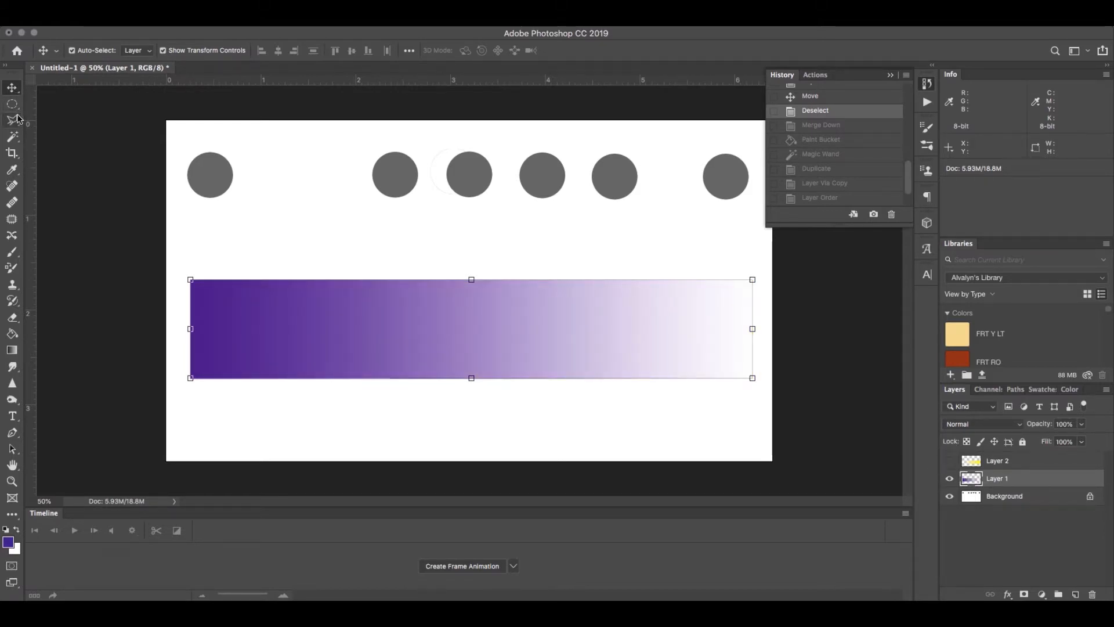
Step: Select the purple gradient strip on Layer 1 by inverting a Magic Wand selection of its surroundings, and clear its contents
click(12, 139)
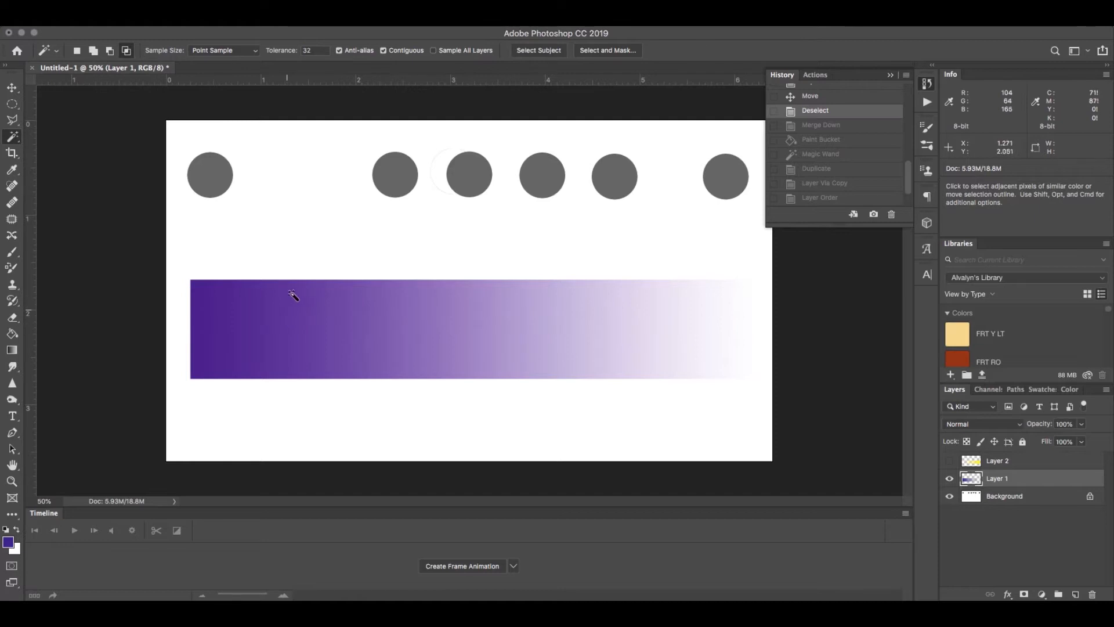
click(318, 260)
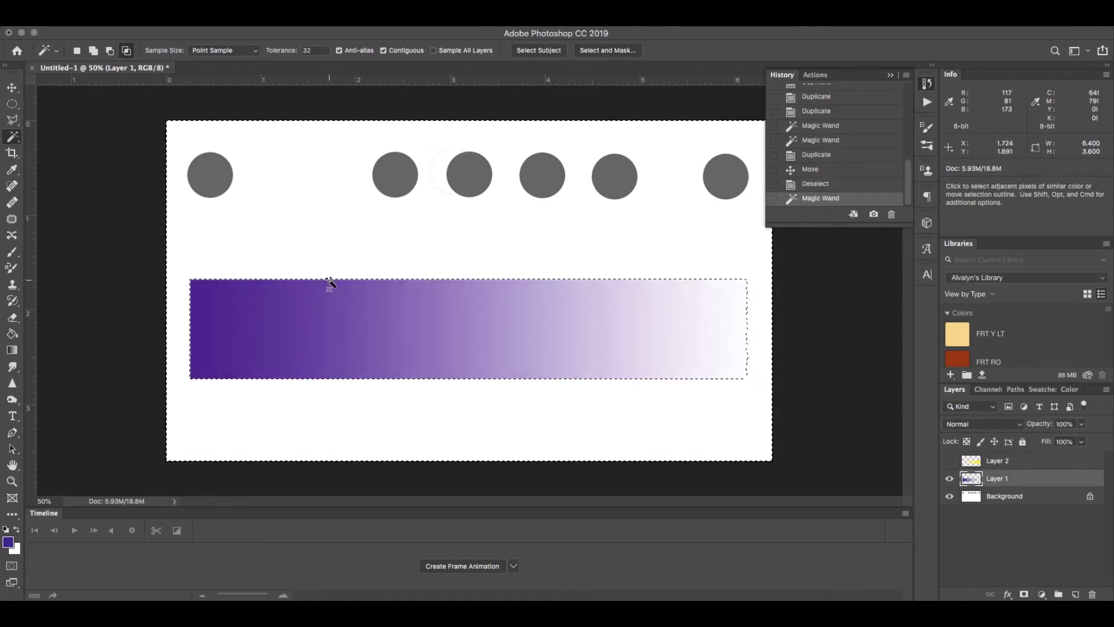
key(super+shift+i)
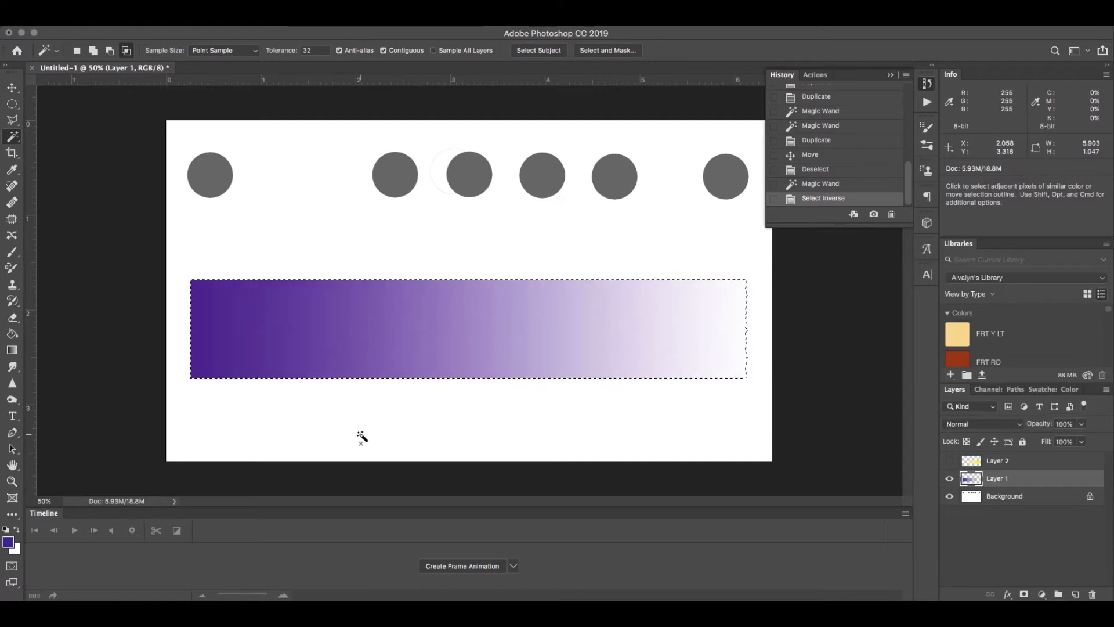
key(Delete)
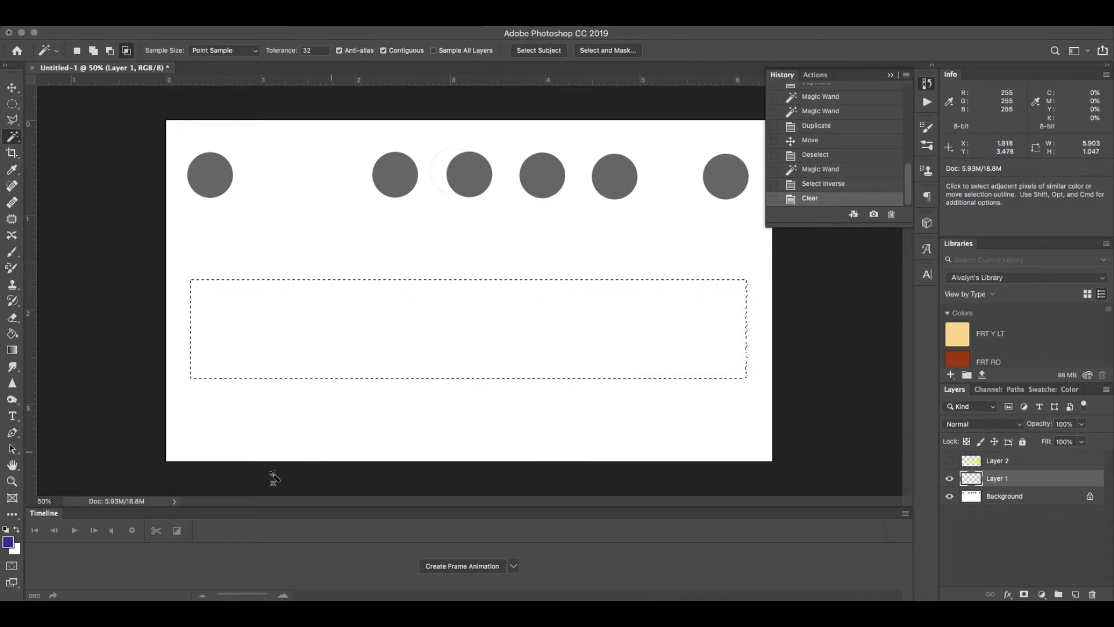
Step: Fill the selected strip with a linear gradient from the new purple at its left end to transparent, and show Layer 2 again
click(12, 351)
drag(189, 326, 742, 321)
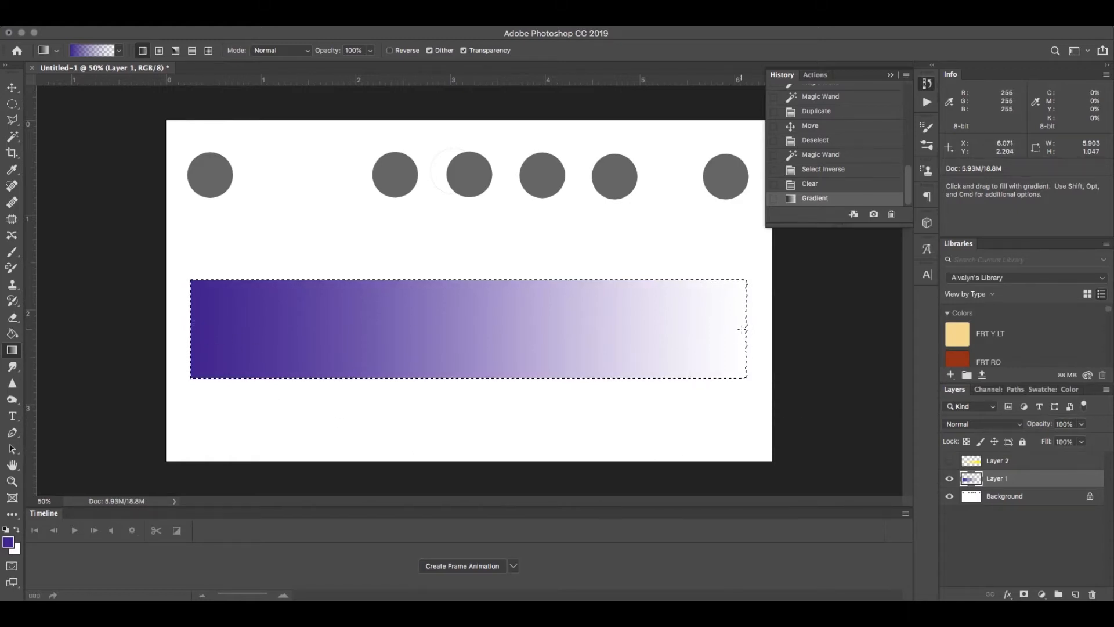
click(950, 496)
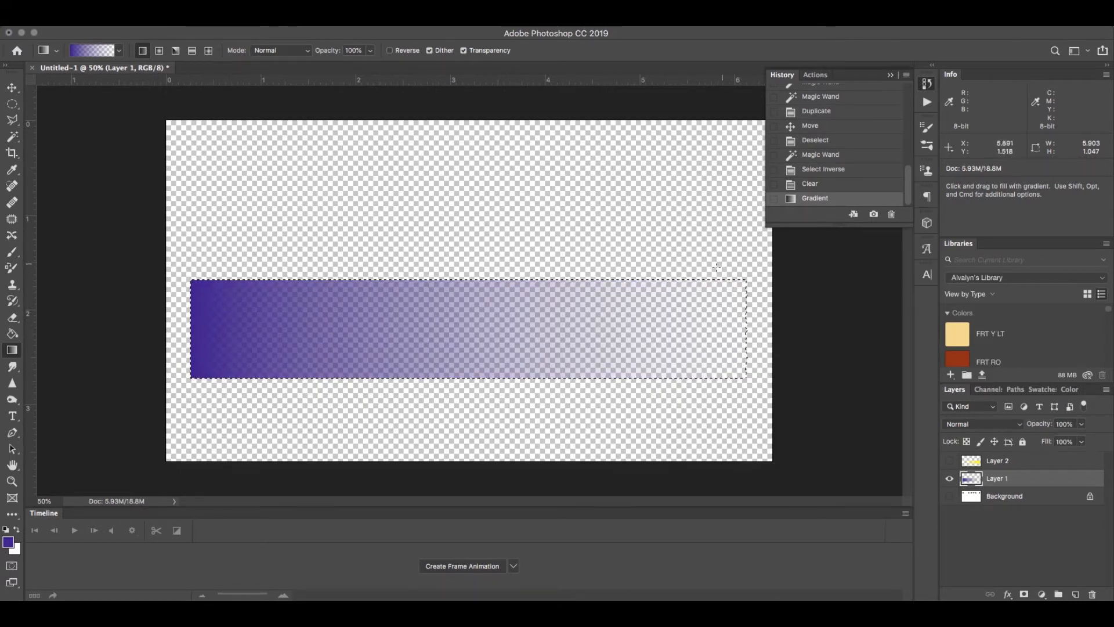
click(950, 495)
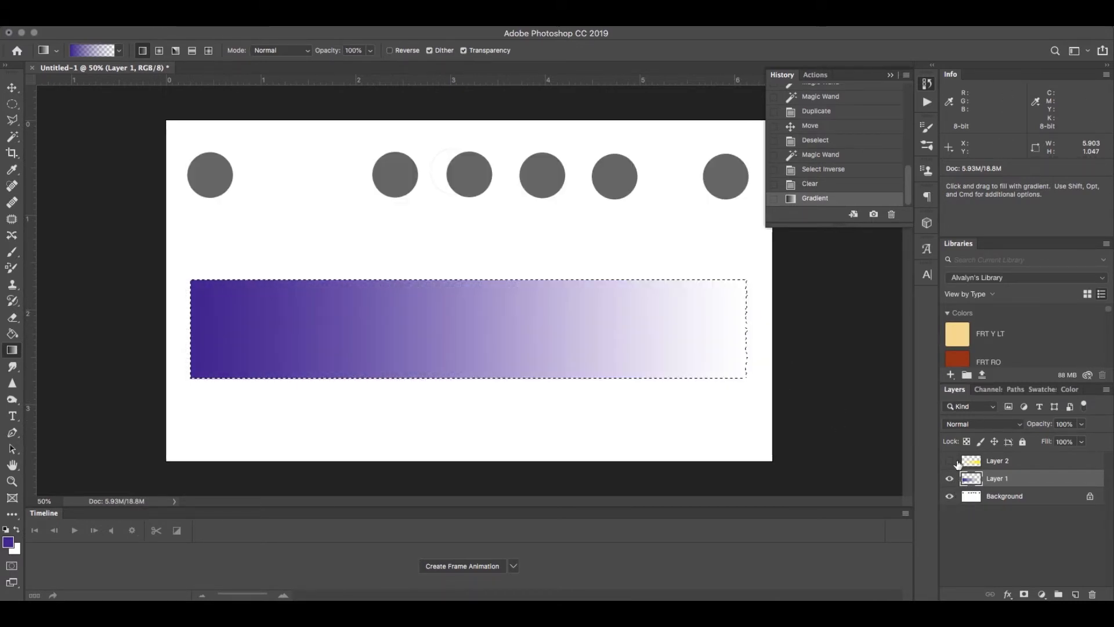
click(950, 460)
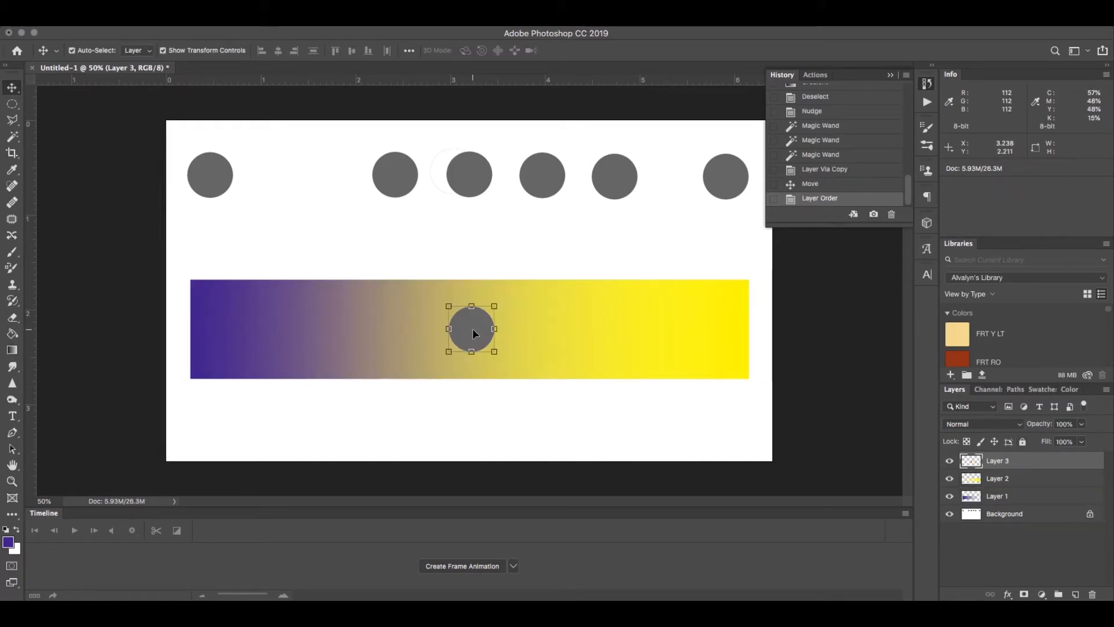
Step: Compare the grey circle on Layer 3 with the strip's yellow end, and place it over the purple-to-yellow transition
drag(472, 331, 715, 329)
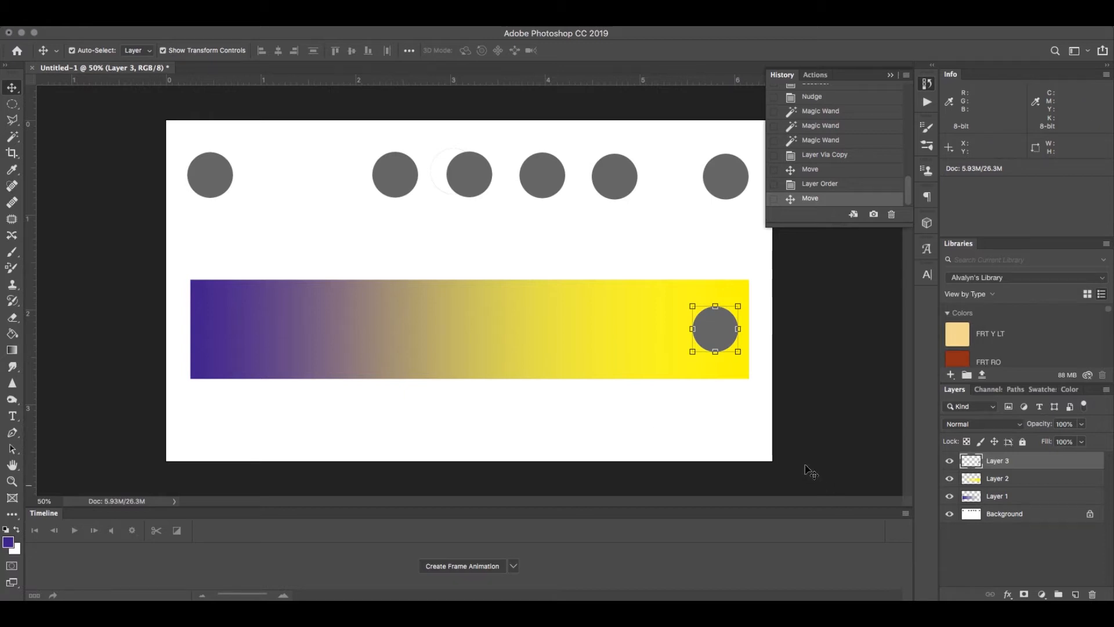
drag(709, 332, 685, 330)
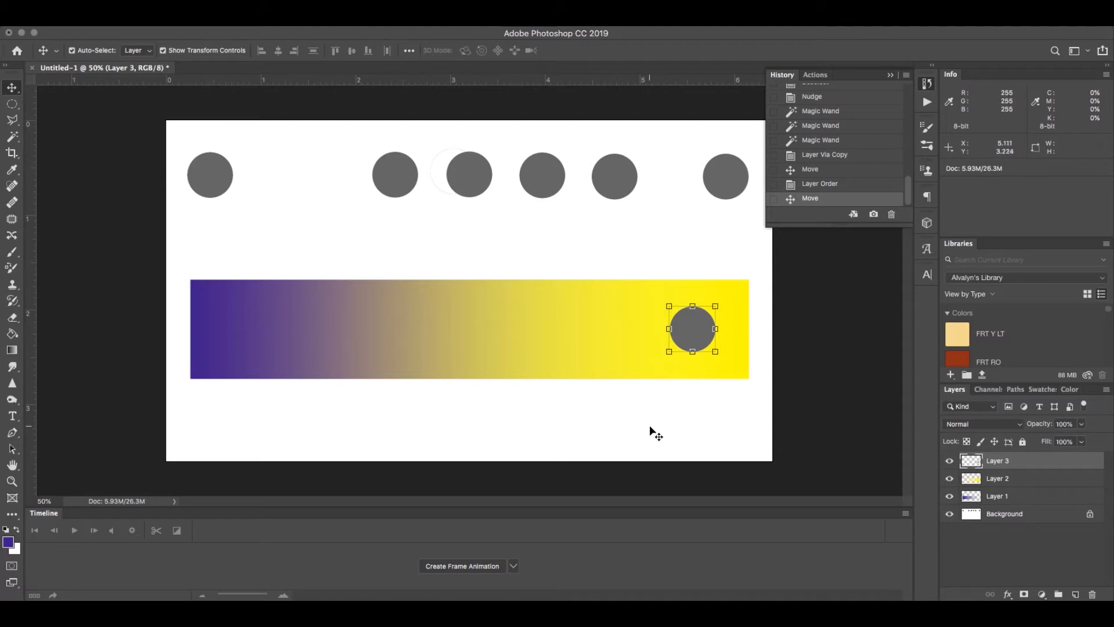
drag(685, 338, 352, 333)
click(340, 437)
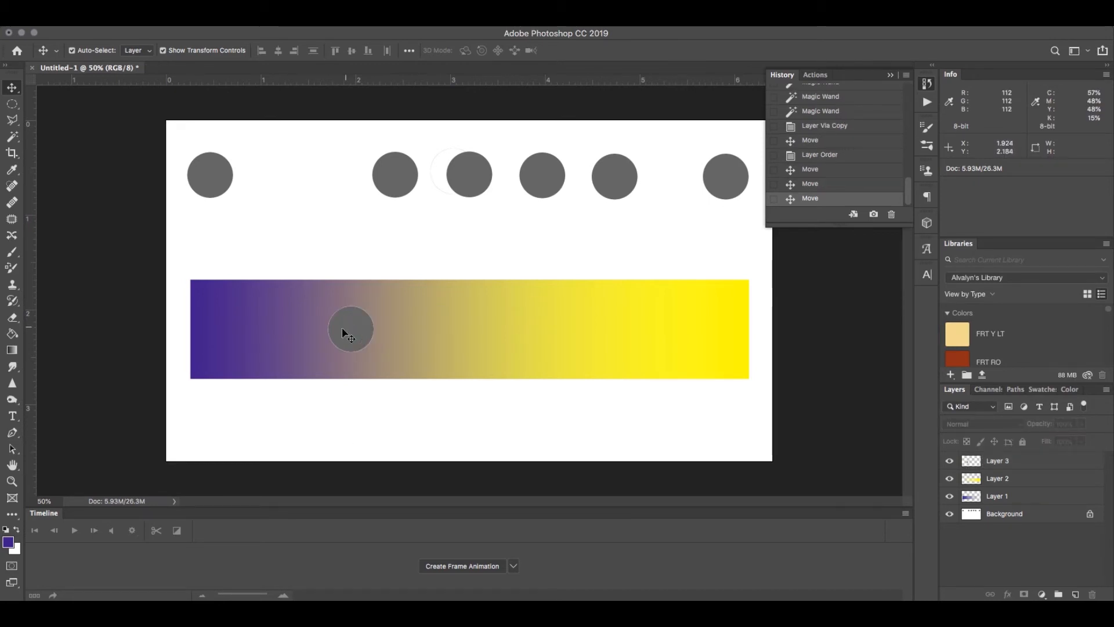
Step: Recolour the circle on the strip with a lighter grey swatch and shift it slightly towards the yellow side
click(1042, 387)
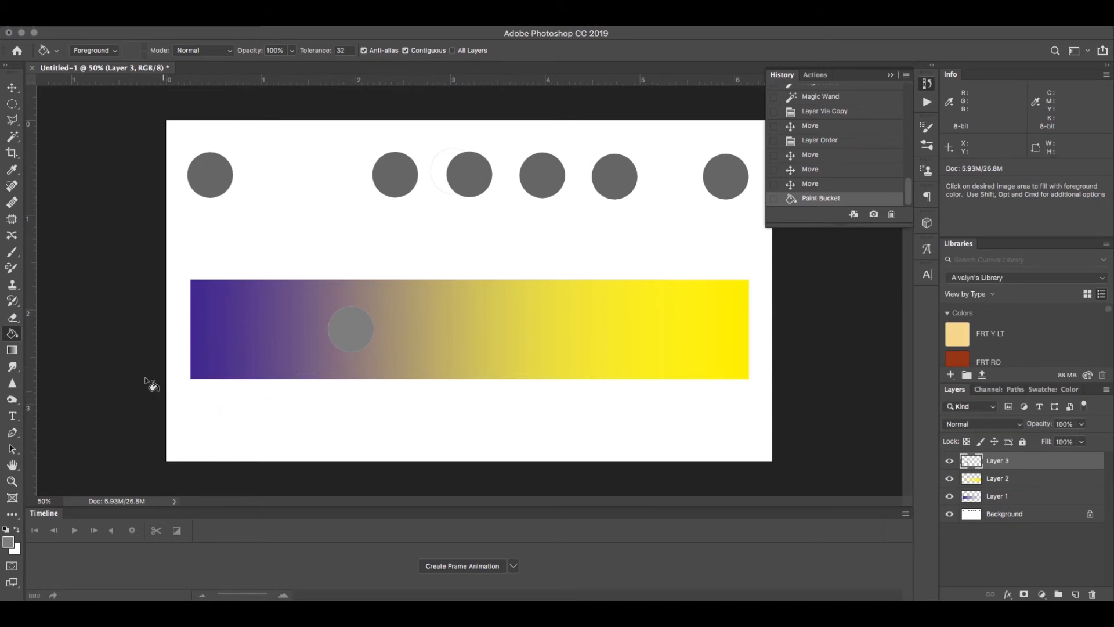
click(11, 87)
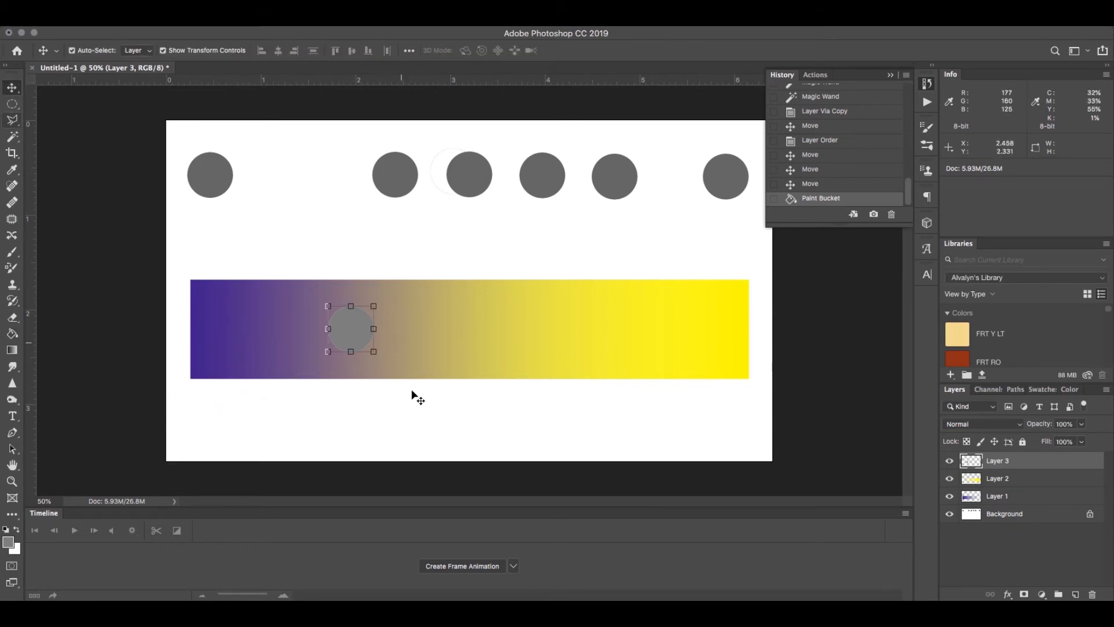
click(405, 427)
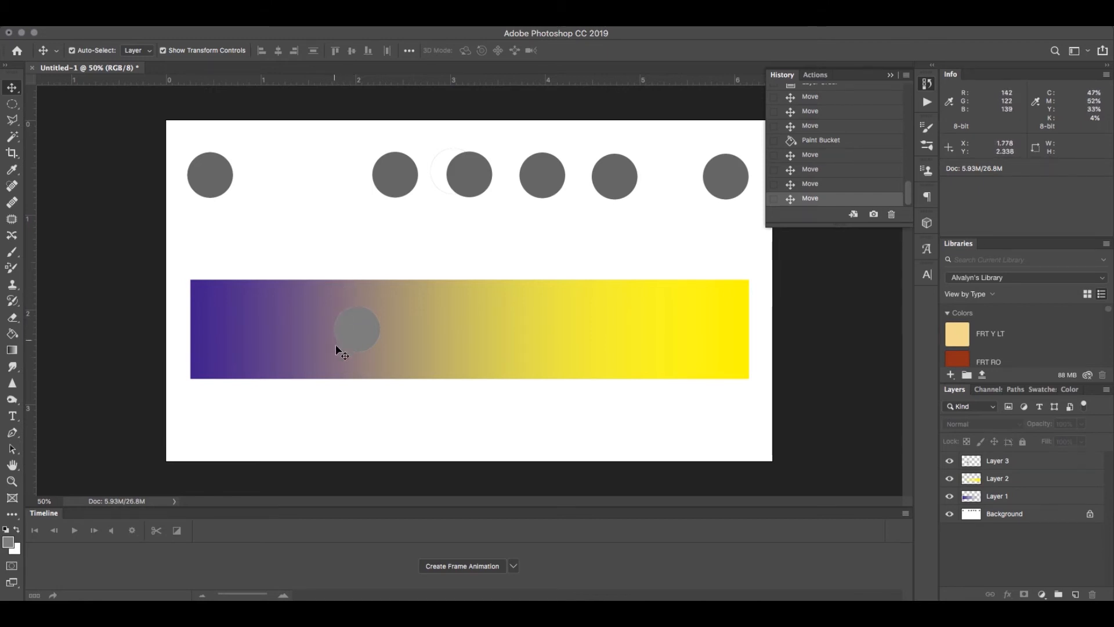
mouse_move(357, 334)
mouse_down()
mouse_move(368, 331)
mouse_move(358, 332)
mouse_up()
click(347, 404)
Step: Look through the swatch collection, examining its neutral greys and muted tones alongside the saturated colours
click(1040, 393)
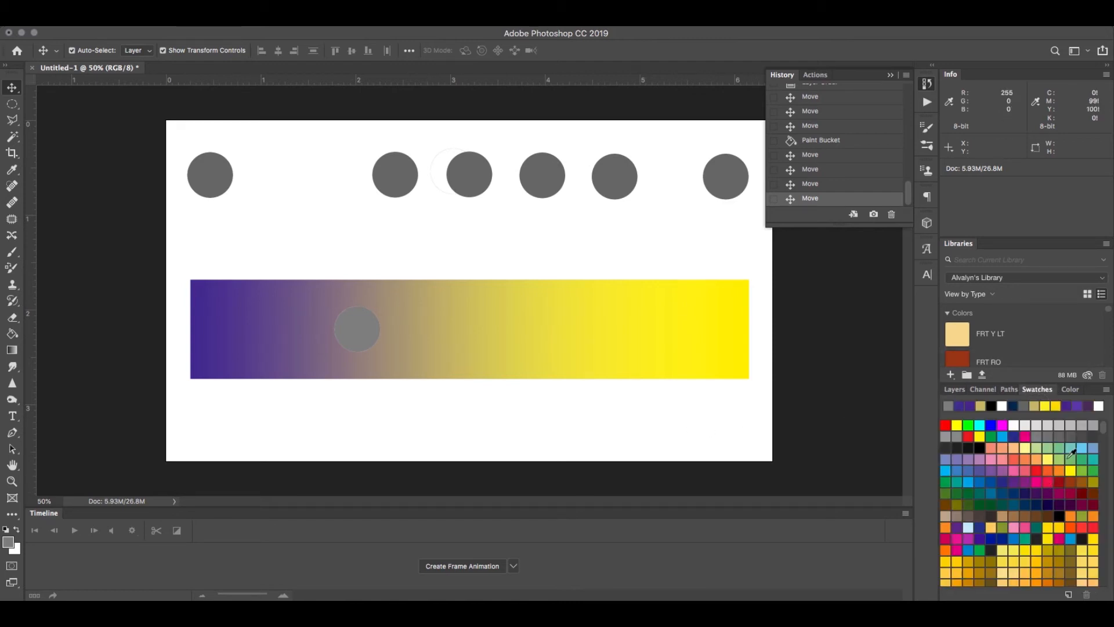
scroll(1073, 447, down, 10)
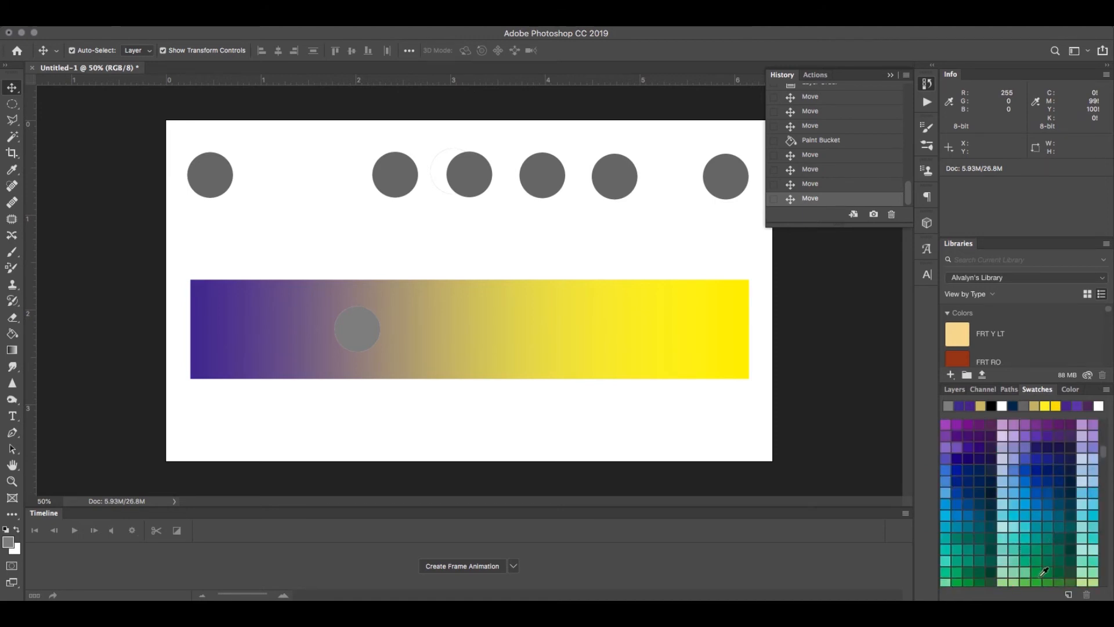
scroll(1048, 551, down, 5)
scroll(1043, 567, down, 2)
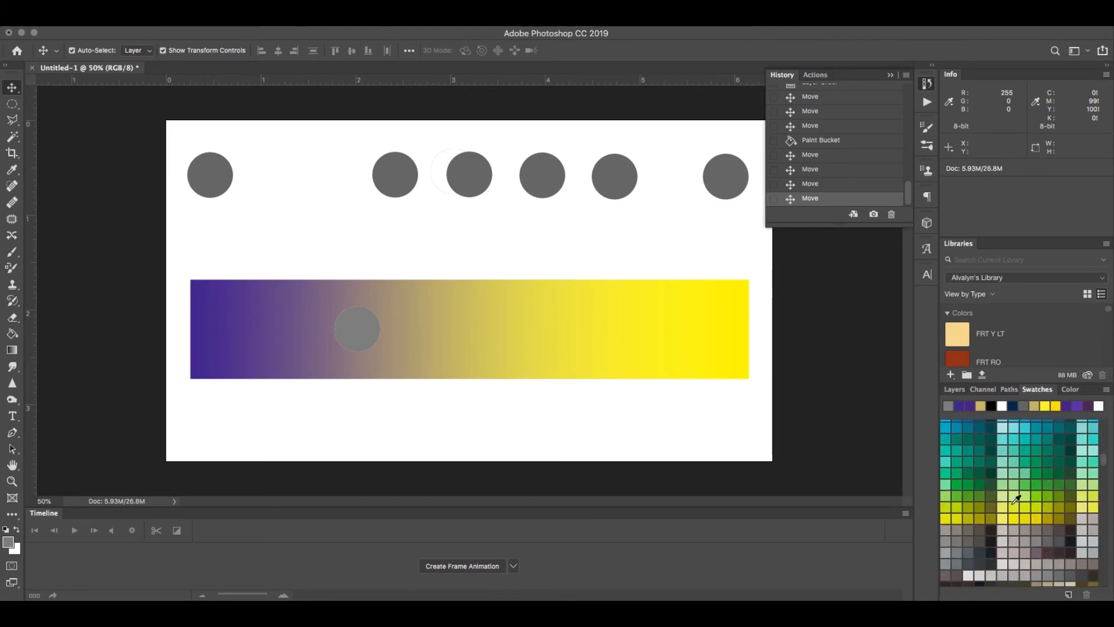
scroll(1042, 523, down, 8)
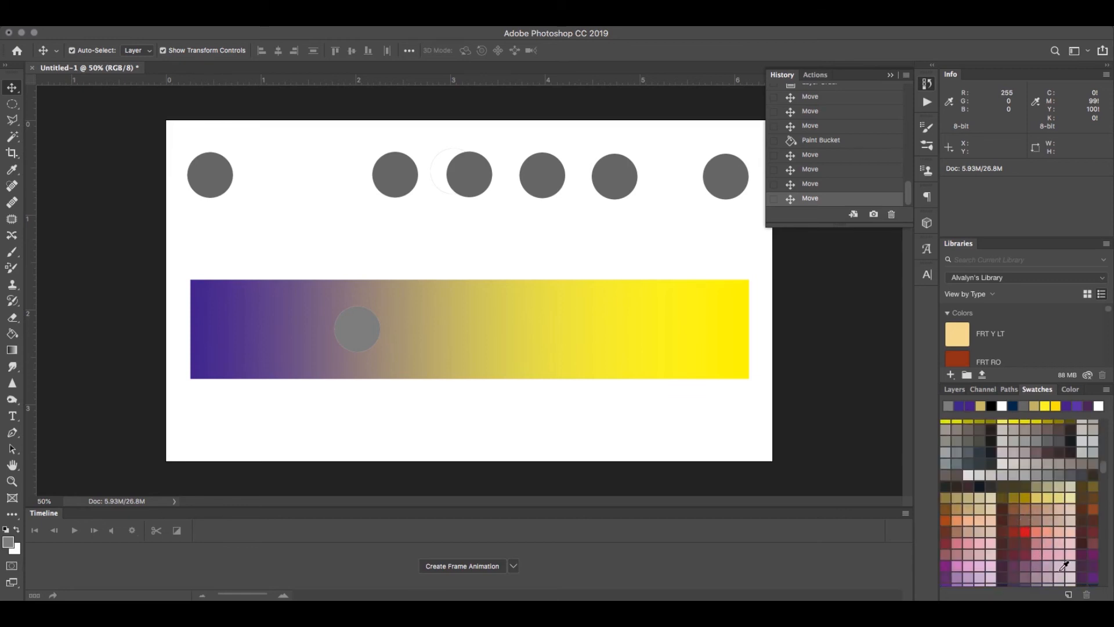
scroll(1052, 542, up, 2)
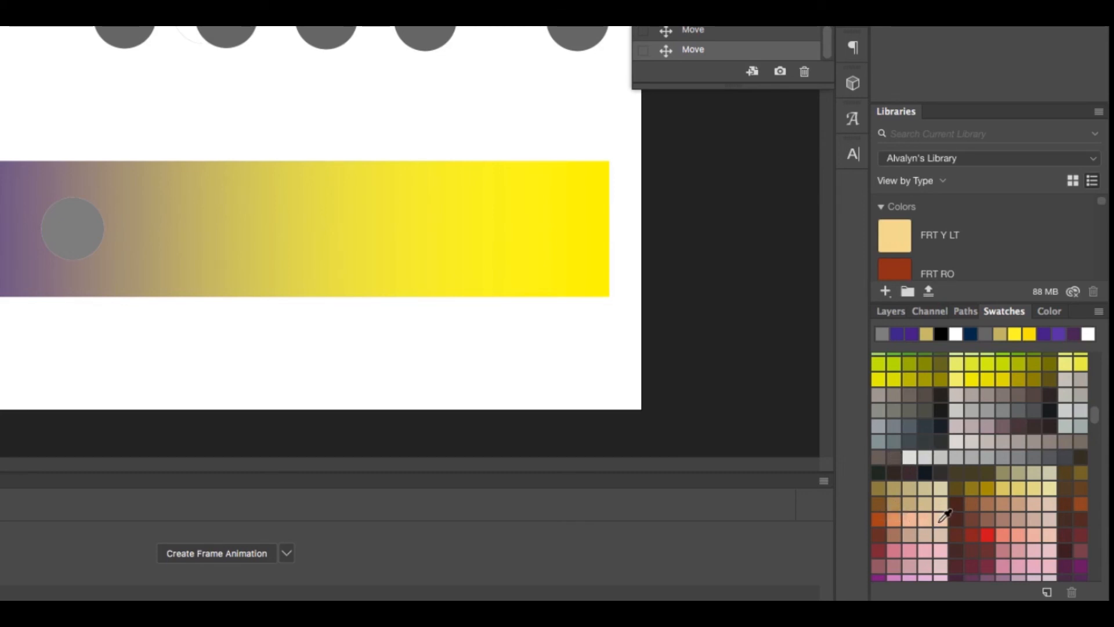
scroll(944, 515, down, 4)
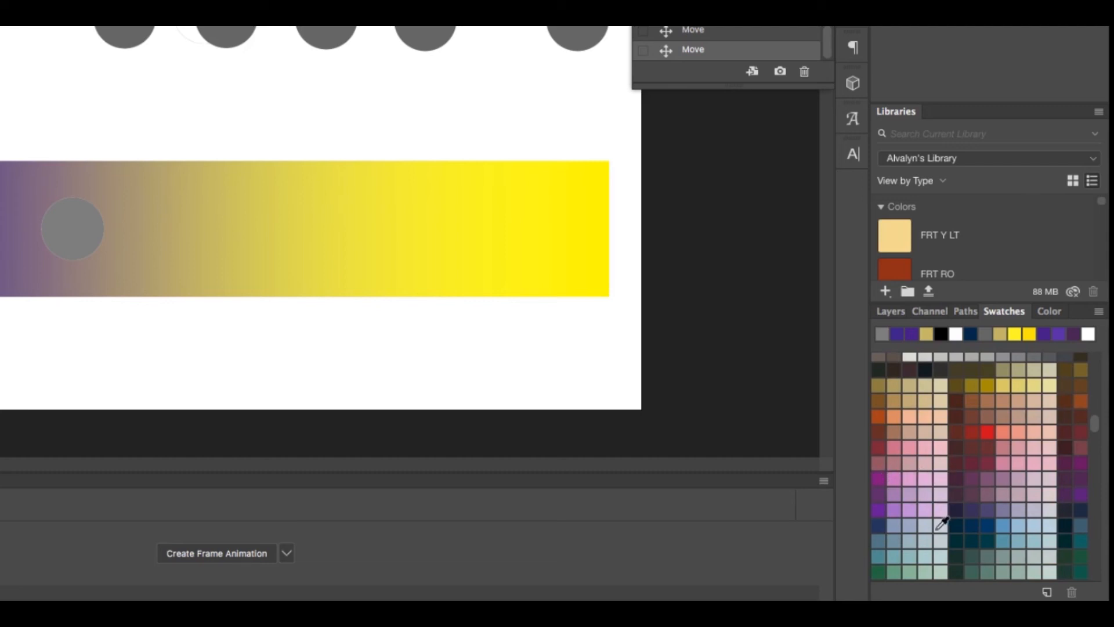
scroll(937, 528, down, 3)
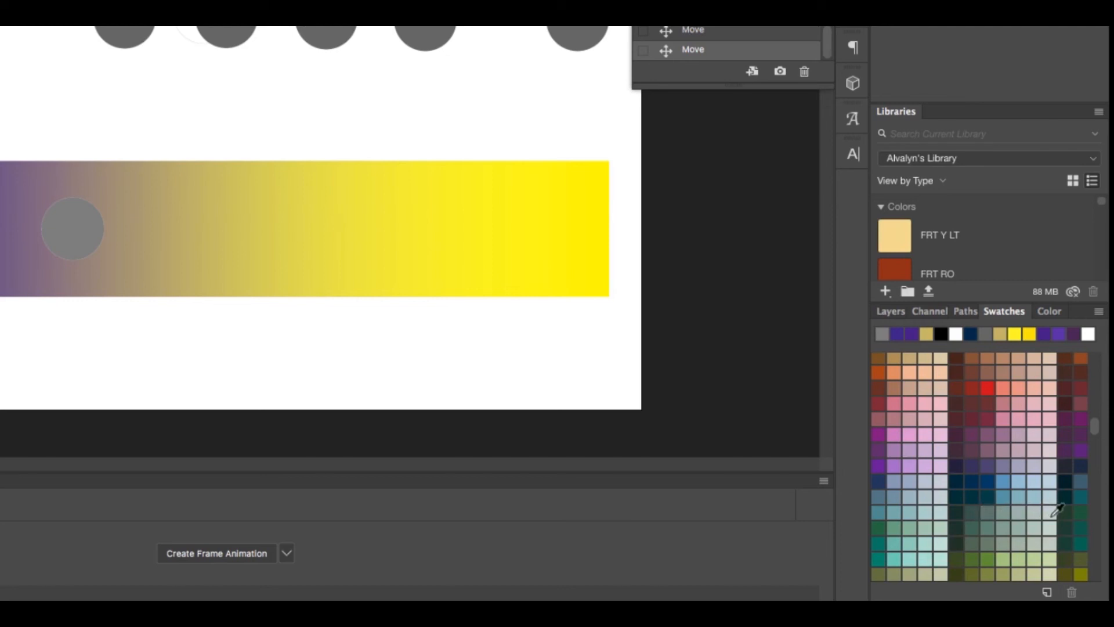
scroll(920, 534, down, 3)
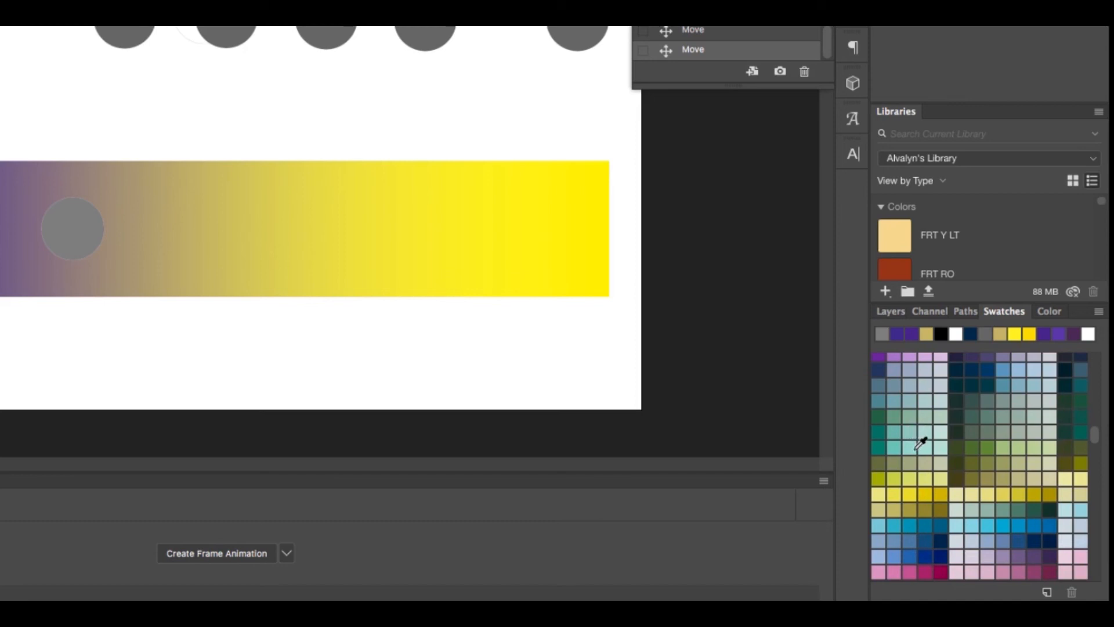
scroll(921, 438, down, 3)
scroll(920, 444, down, 3)
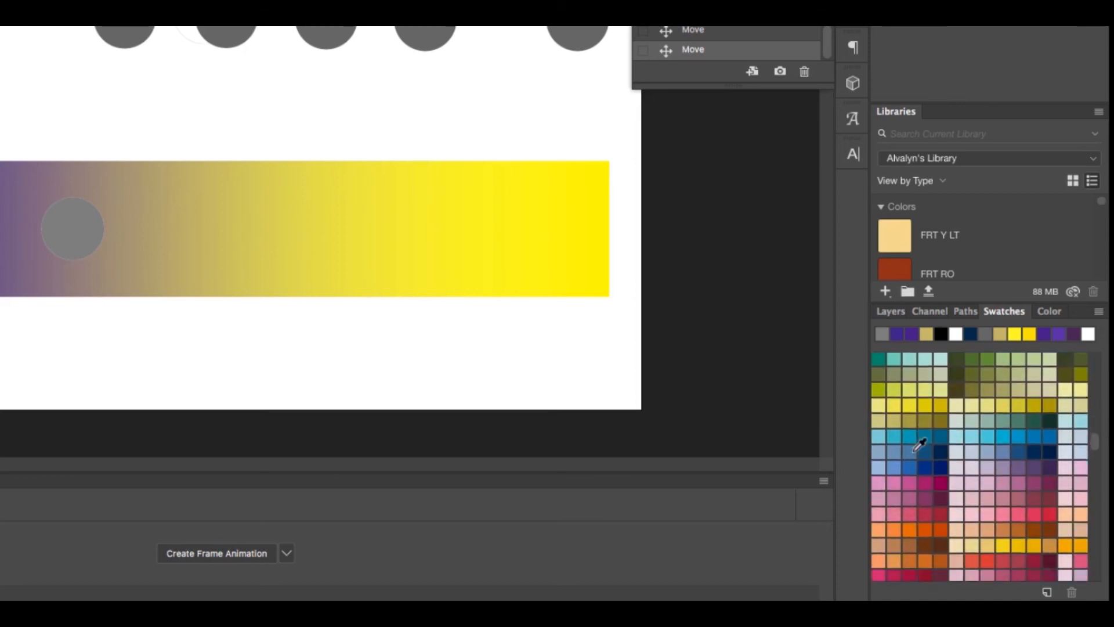